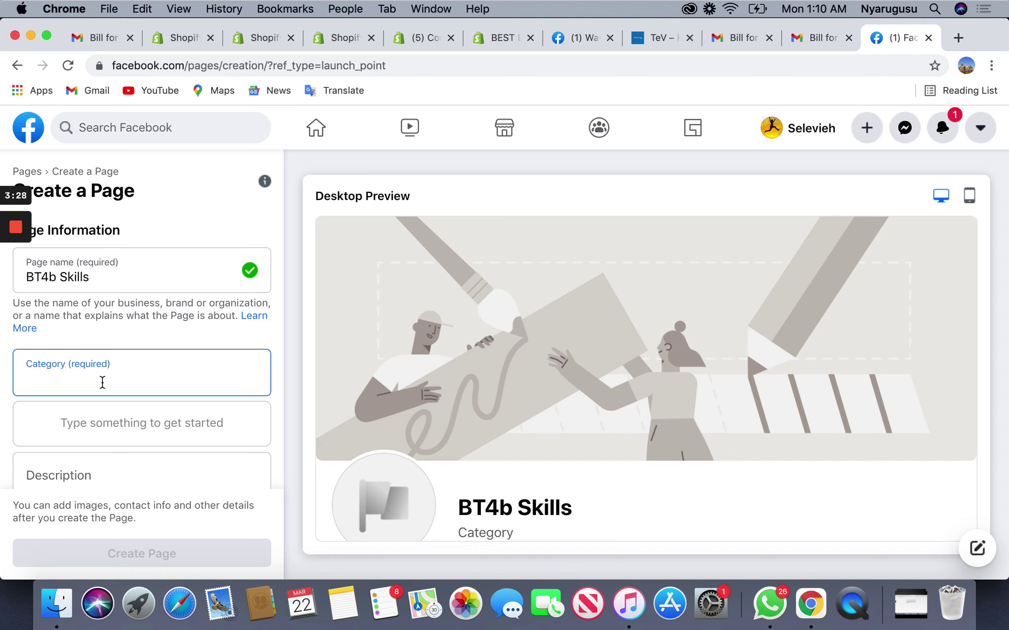
Assign the categories Education Website and Educational Research Center to the BT4b Skills page
{"action": "type", "text": "tec"}
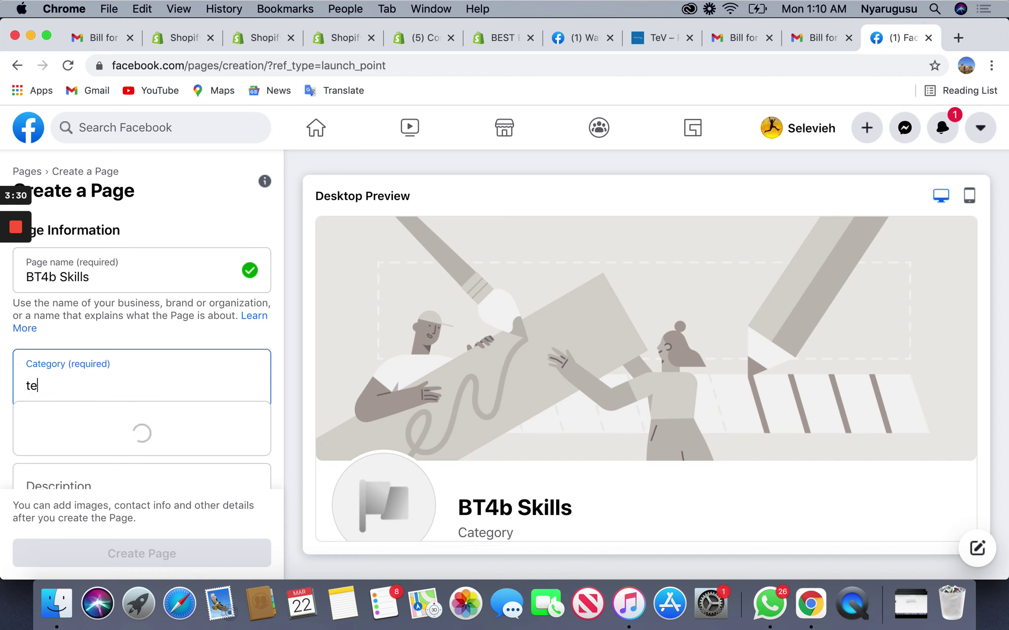
{"action": "key", "text": "BackSpace"}
{"action": "key", "text": "BackSpace"}
{"action": "key", "text": "BackSpace"}
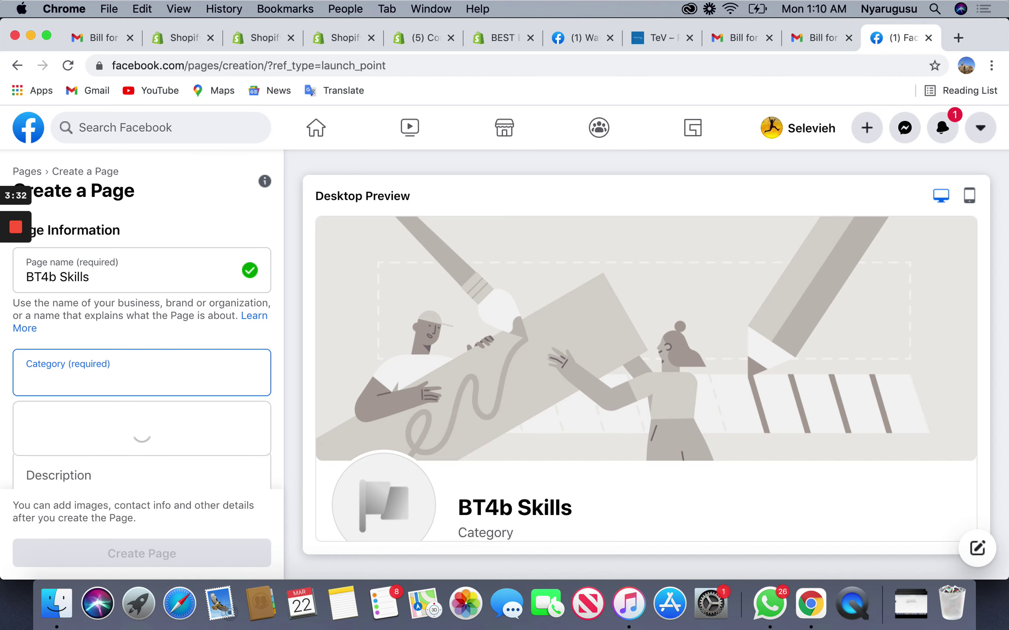
{"action": "type", "text": "teachin"}
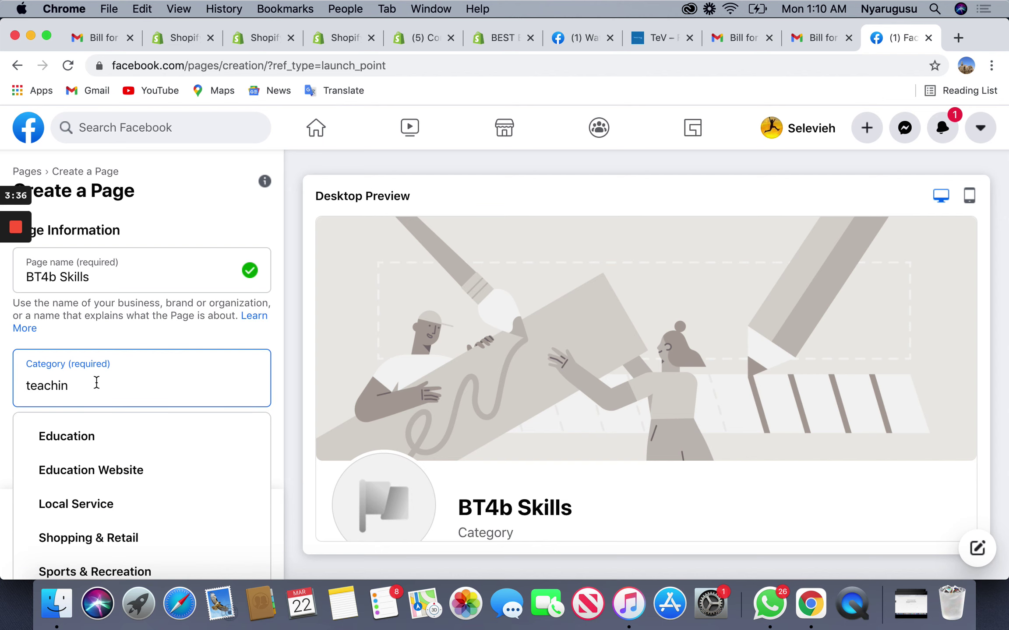
{"action": "left_click", "coordinate": [77, 479]}
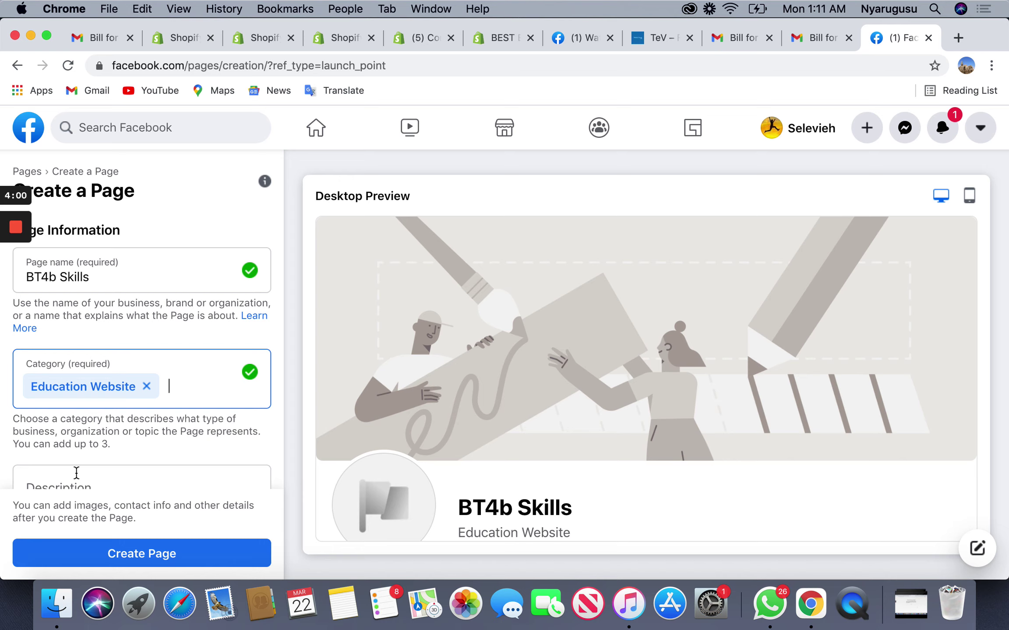
{"action": "type", "text": "edu"}
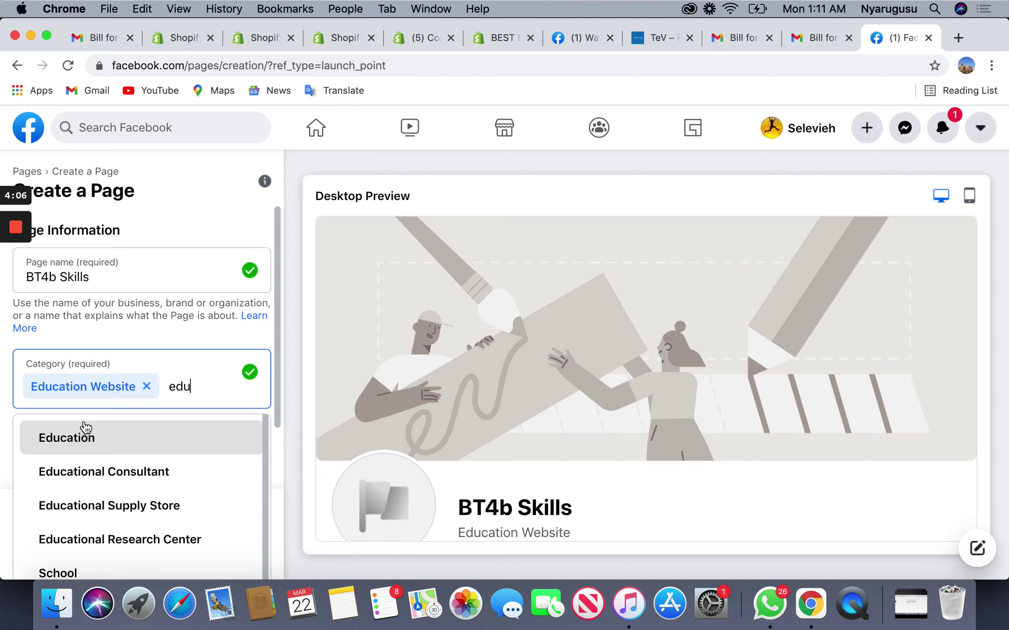
{"action": "left_click", "coordinate": [70, 543]}
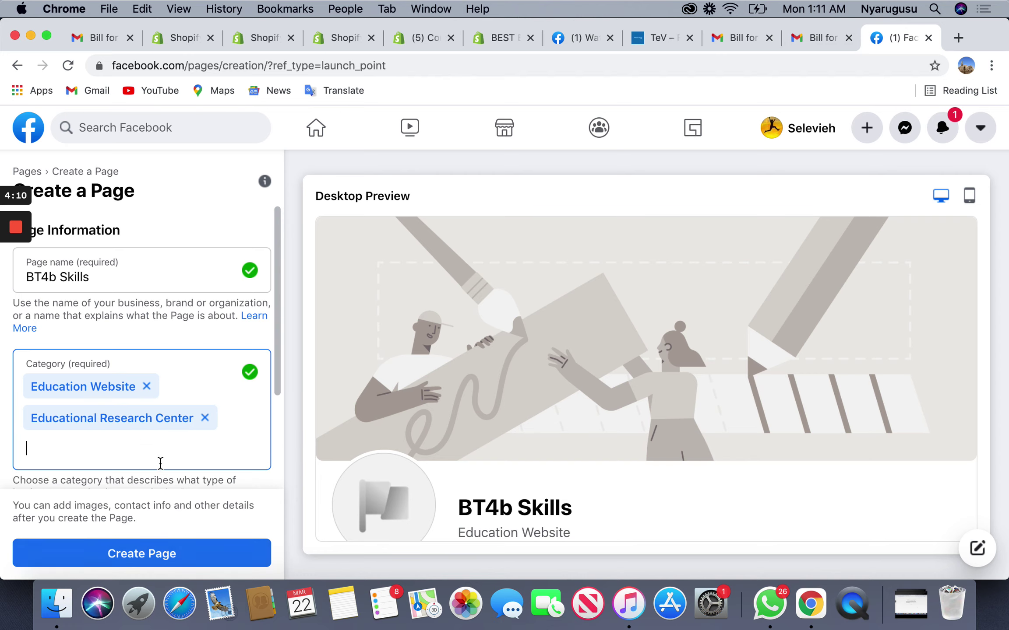
Begin the page description with "Sehemu ni mahali kwa ajili ya kunifunza maswala ya teknolojia duniani kote."
{"action": "scroll", "coordinate": [160, 463], "scroll_direction": "down", "scroll_amount": 3}
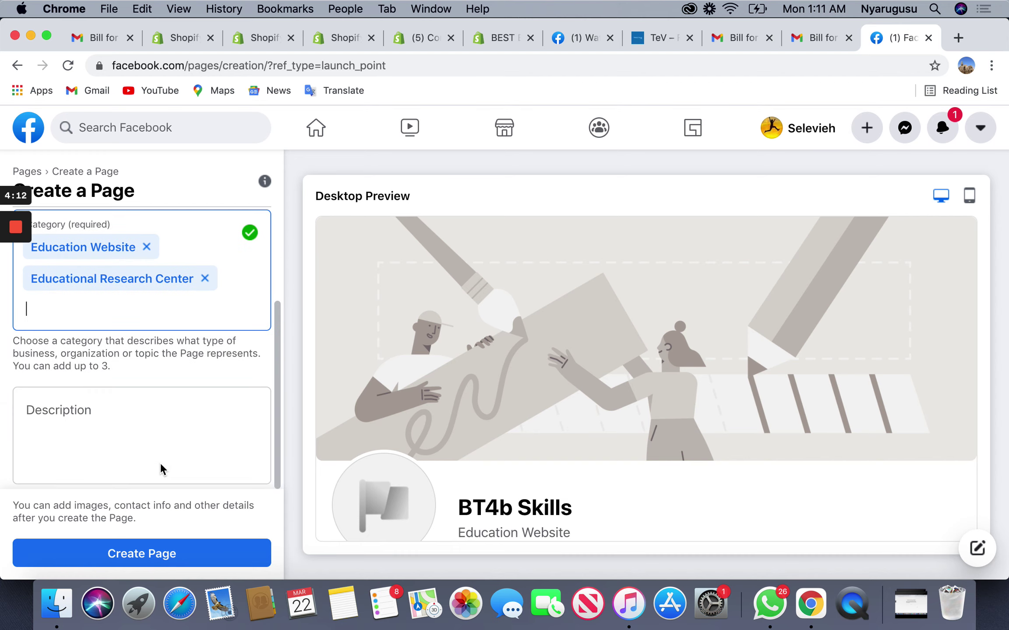
{"action": "left_click", "coordinate": [111, 432]}
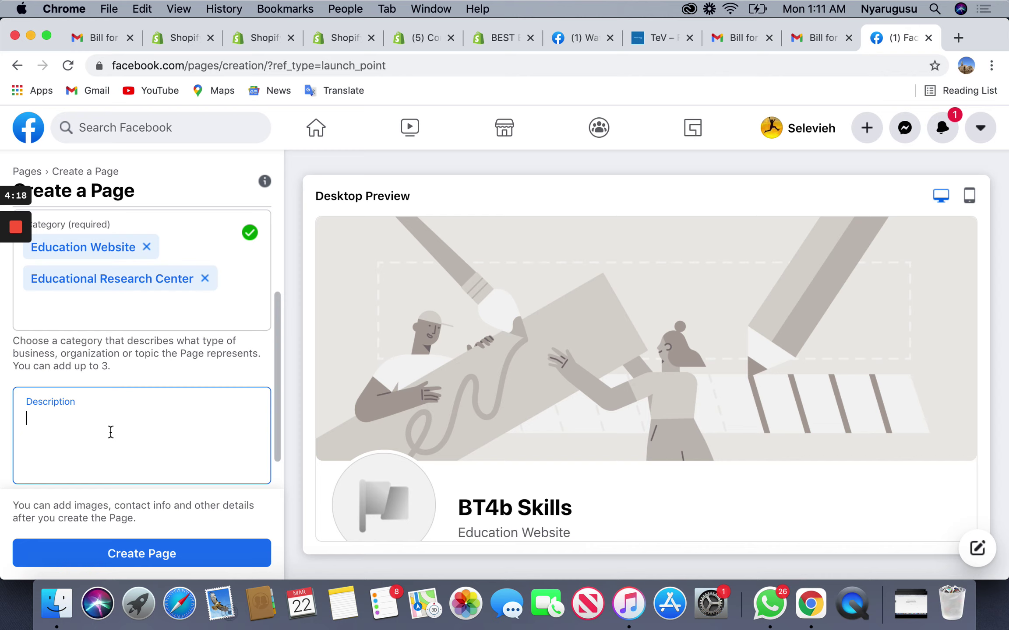
{"action": "type", "text": "Sehemu ni maah"}
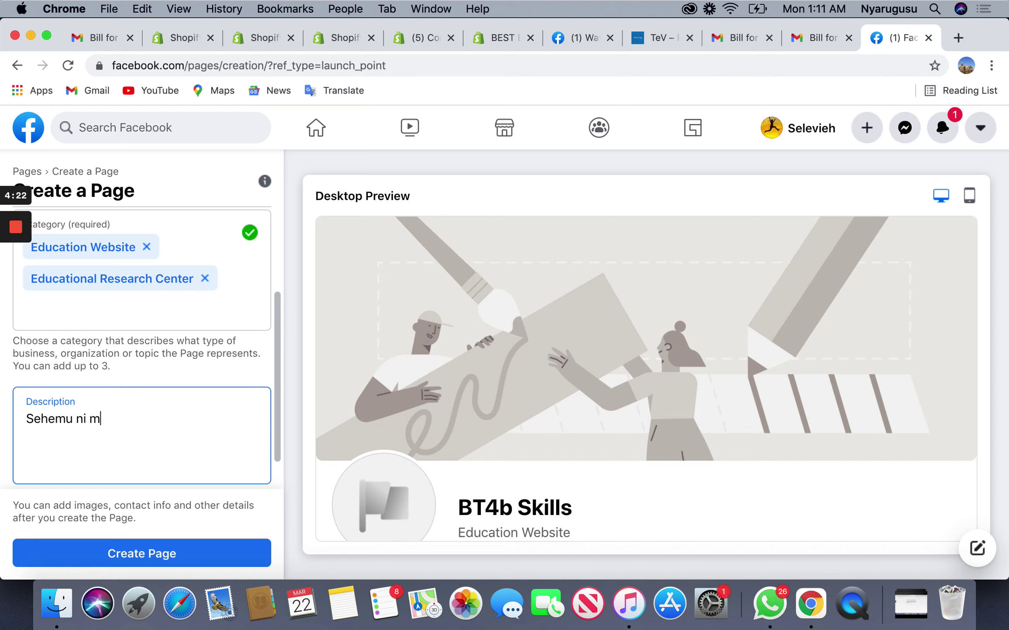
{"action": "key", "text": "BackSpace"}
{"action": "key", "text": "BackSpace"}
{"action": "type", "text": "hali kwa ajili ya kun=f"}
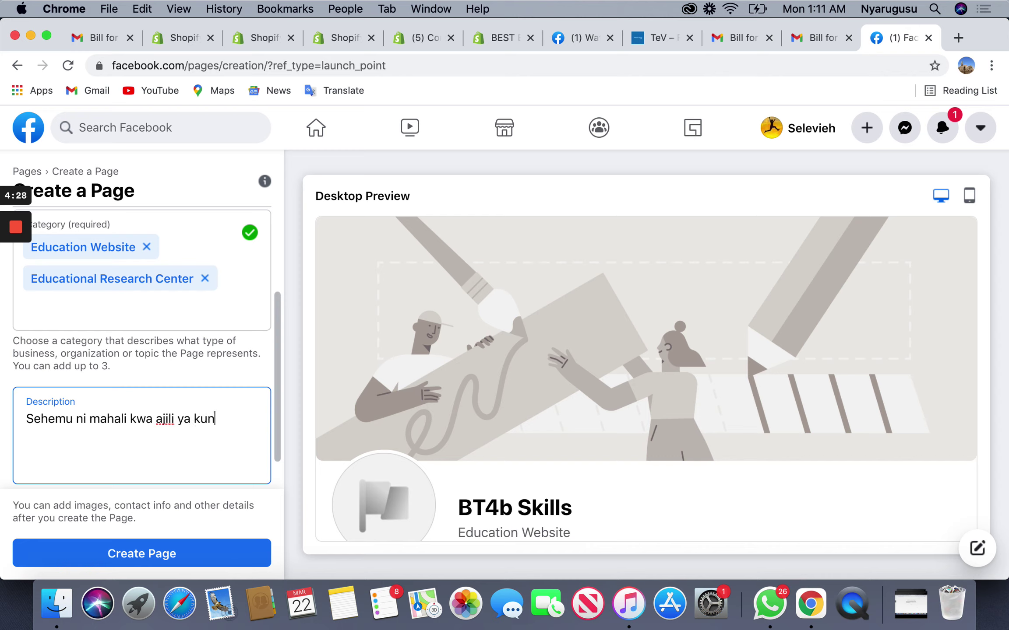
{"action": "key", "text": "BackSpace"}
{"action": "key", "text": "BackSpace"}
{"action": "key", "text": "BackSpace"}
{"action": "type", "text": "nifunza maswalai"}
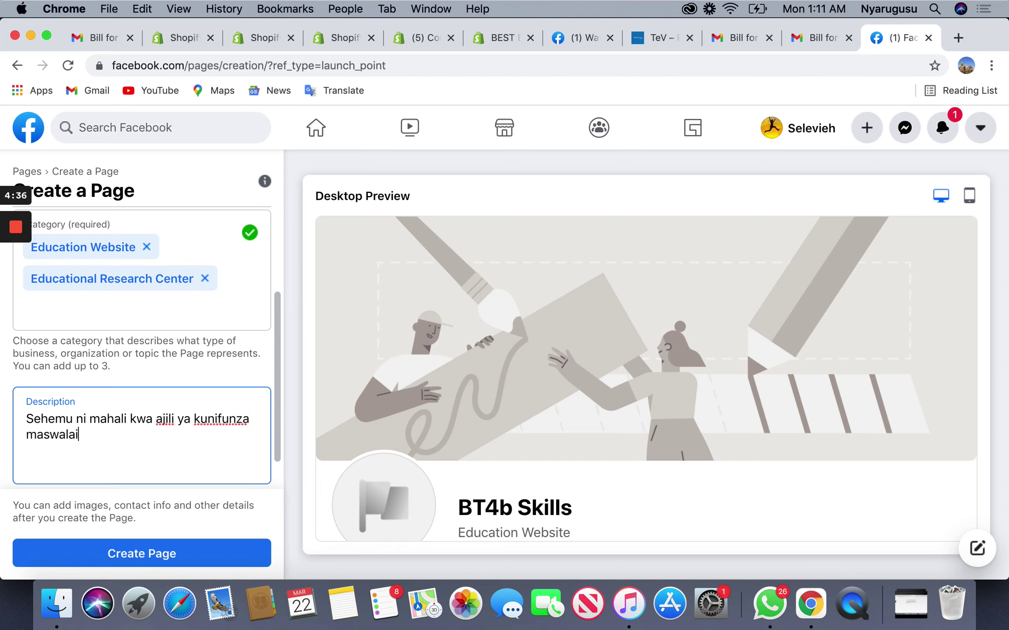
{"action": "key", "text": "BackSpace"}
{"action": "key", "text": "BackSpace"}
{"action": "type", "text": "a ya teknolojia"}
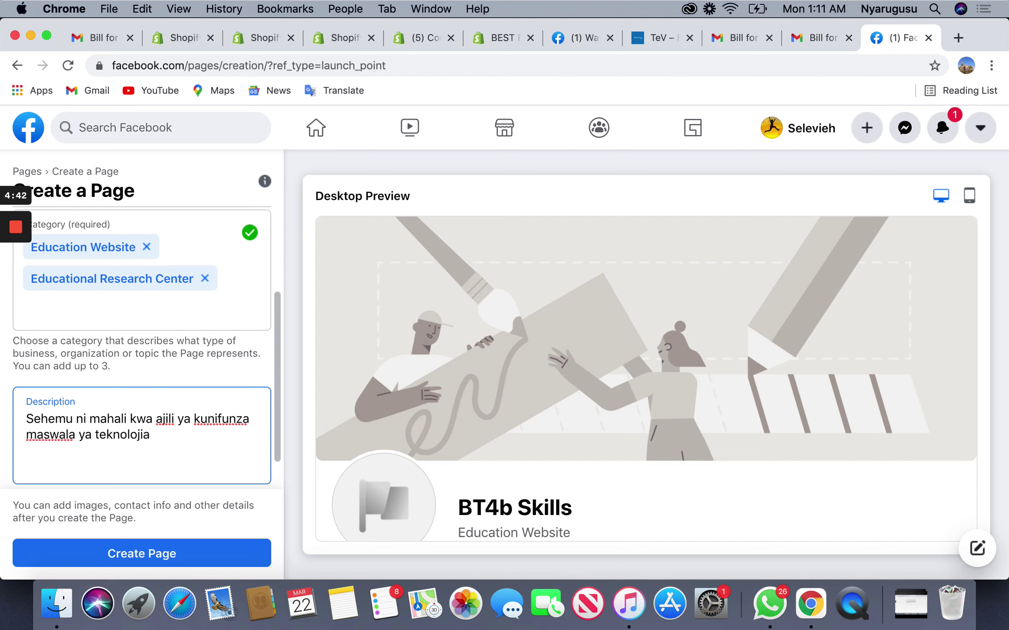
{"action": "type", "text": " duniani k"}
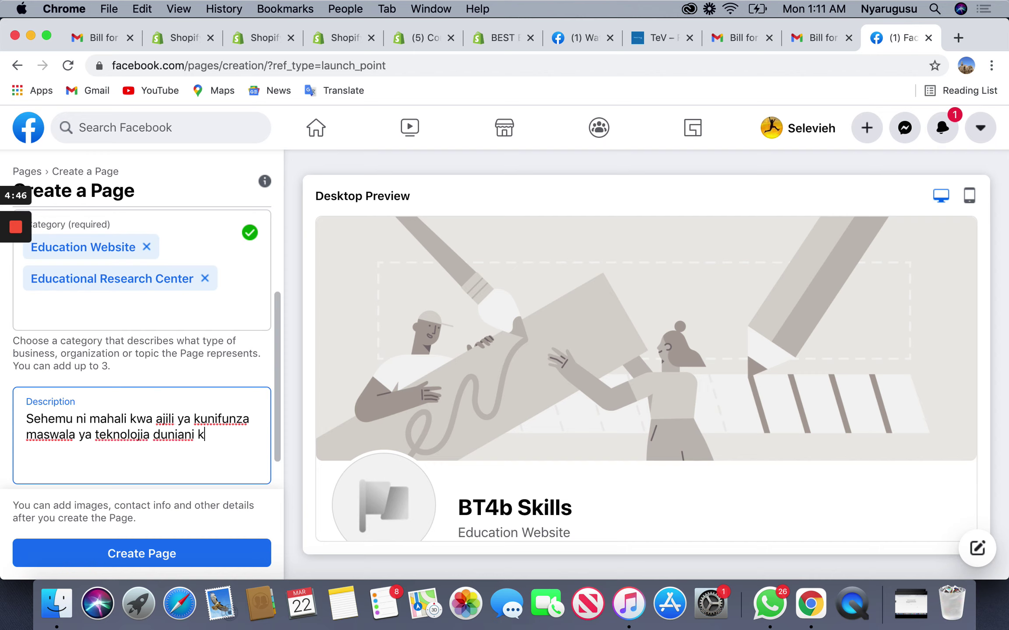
{"action": "type", "text": "ote"}
Add a separate paragraph below in the description reading "Tembelea tovuti ya shopconi.com kununua bidhaa mbali mbali"
{"action": "key", "text": "Return"}
{"action": "key", "text": "Return"}
{"action": "type", "text": "Te"}
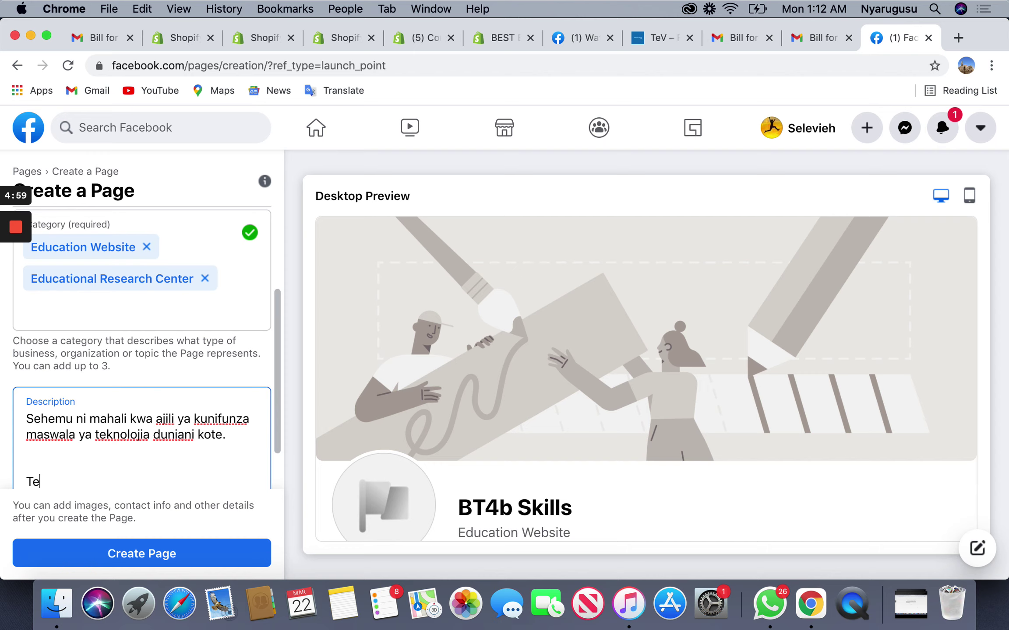
{"action": "key", "text": "BackSpace"}
{"action": "type", "text": "embelea tovuti y"}
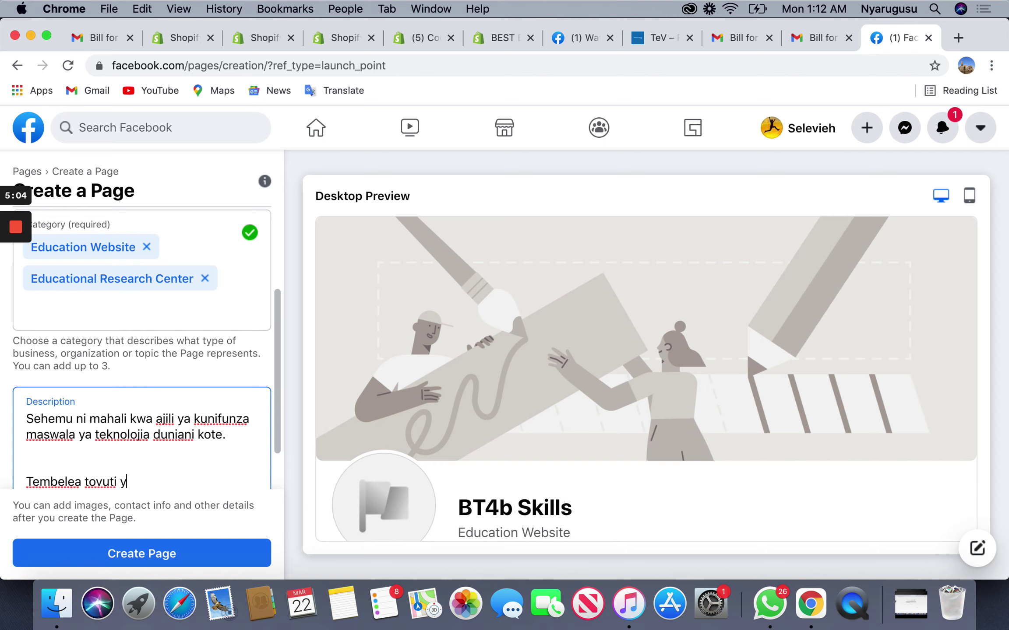
{"action": "type", "text": "a shopconi,.com "}
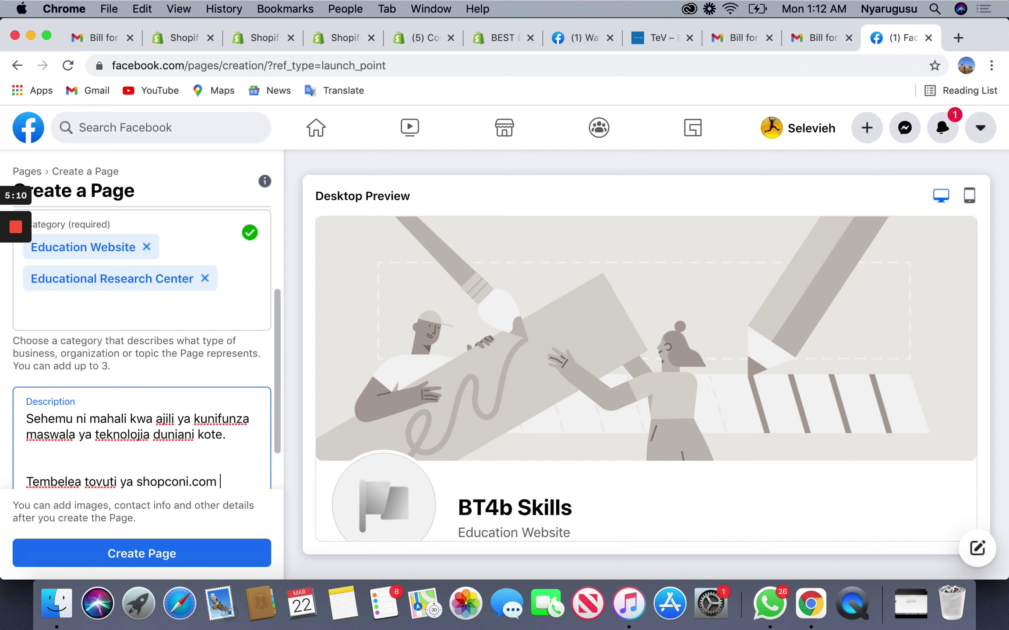
{"action": "type", "text": "kunun"}
{"action": "type", "text": "ua b"}
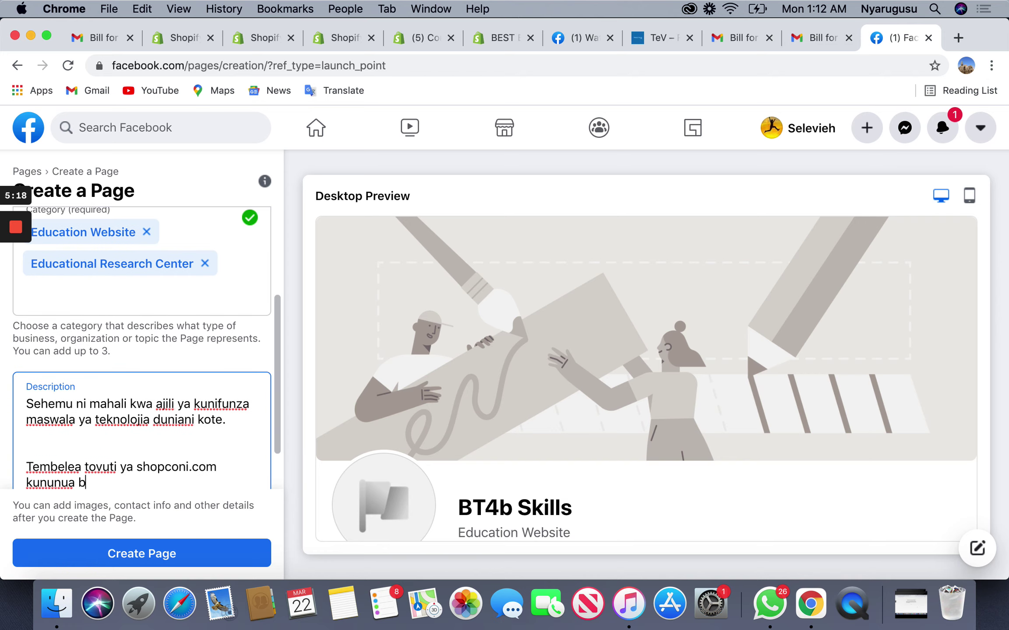
{"action": "type", "text": "idhaa mbak"}
{"action": "key", "text": "BackSpace"}
{"action": "type", "text": "k"}
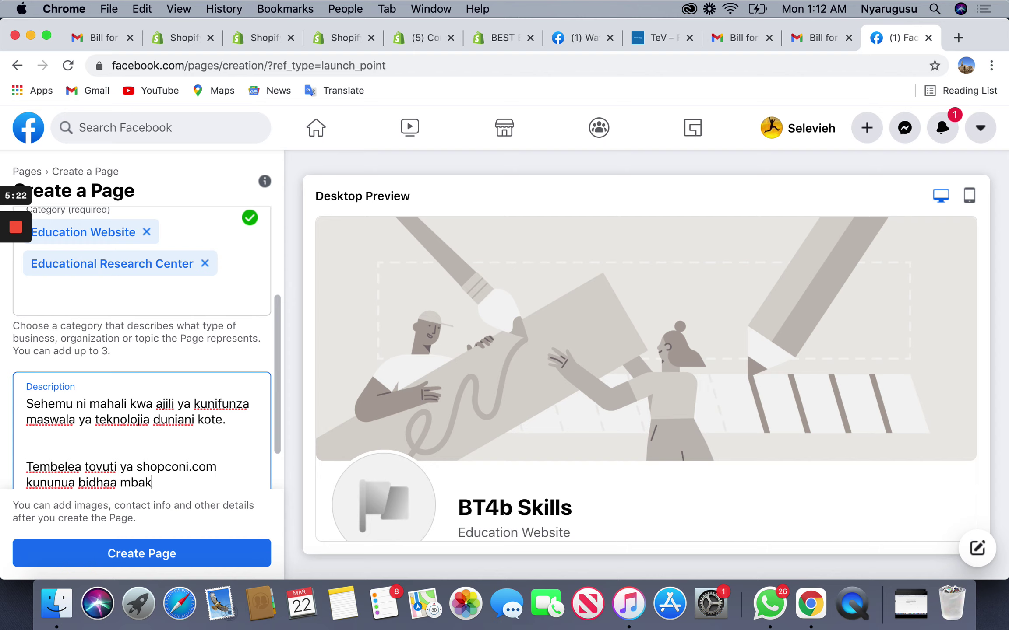
{"action": "key", "text": "BackSpace"}
{"action": "type", "text": "li b=m"}
{"action": "type", "text": "bali"}
{"action": "key", "text": "BackSpace"}
{"action": "key", "text": "BackSpace"}
{"action": "key", "text": "BackSpace"}
{"action": "key", "text": "BackSpace"}
{"action": "key", "text": "BackSpace"}
{"action": "key", "text": "BackSpace"}
{"action": "key", "text": "BackSpace"}
{"action": "type", "text": "mbali"}
Create the page and check its About section in the desktop preview
{"action": "scroll", "coordinate": [108, 410], "scroll_direction": "down", "scroll_amount": 3}
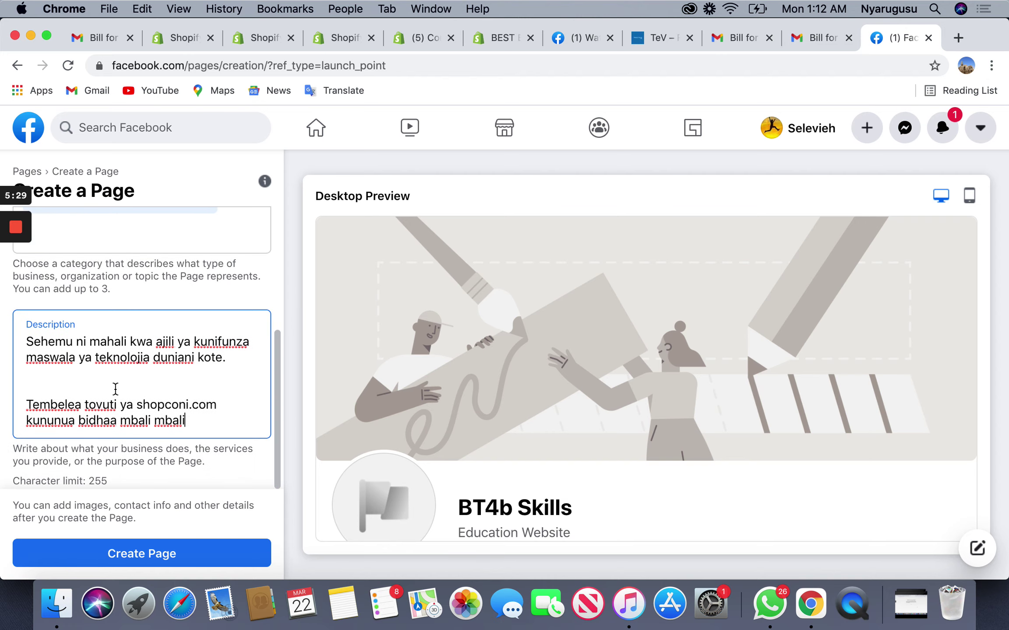
{"action": "left_click", "coordinate": [144, 556]}
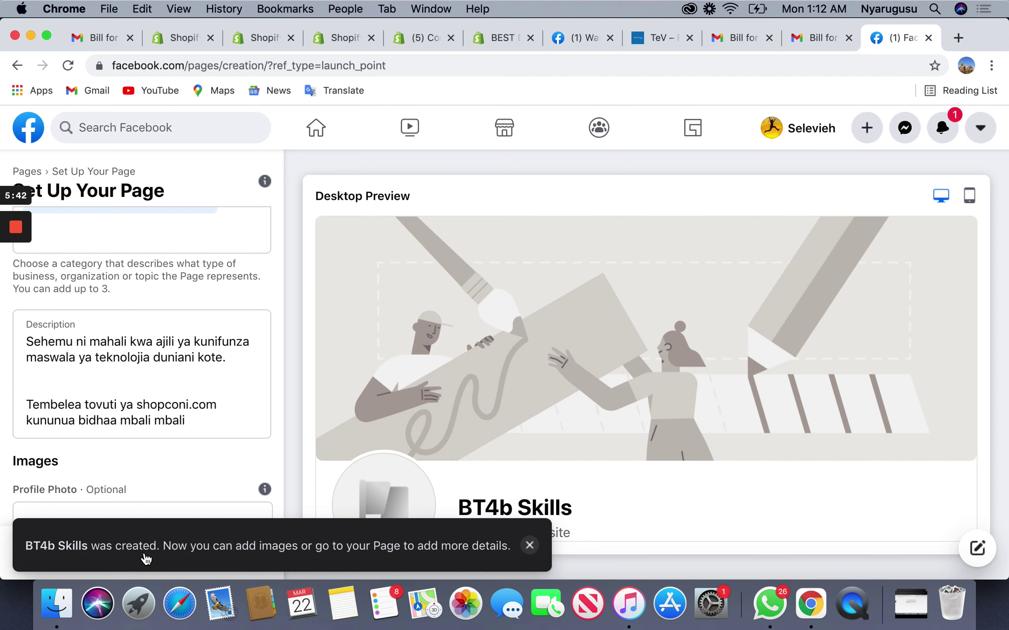
{"action": "scroll", "coordinate": [329, 447], "scroll_direction": "down", "scroll_amount": 10}
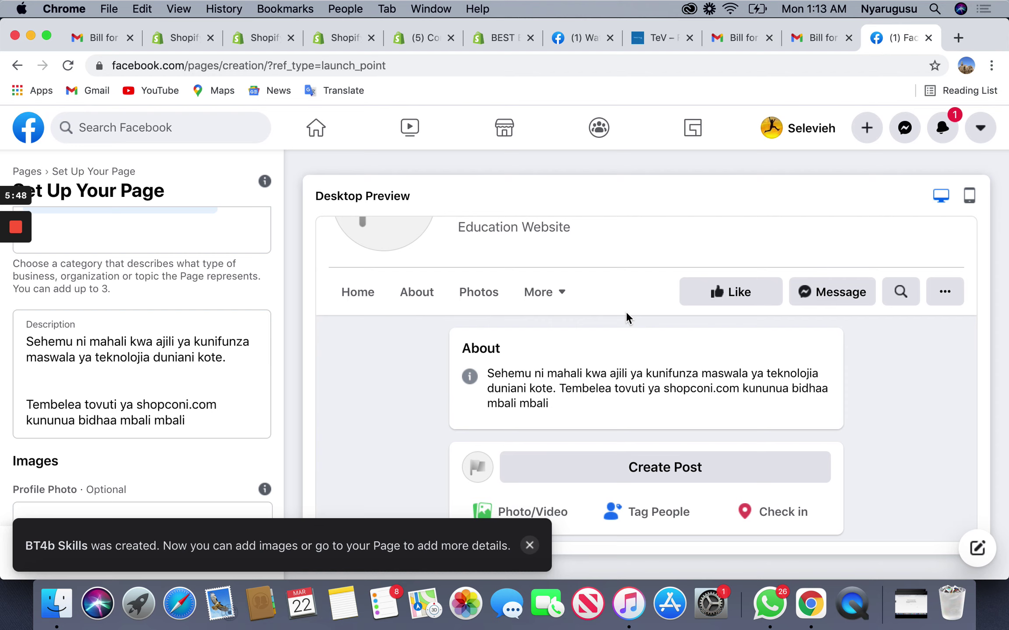
Upload shopconi.com.png from the recent files as the page's profile picture
{"action": "scroll", "coordinate": [191, 410], "scroll_direction": "down", "scroll_amount": 7}
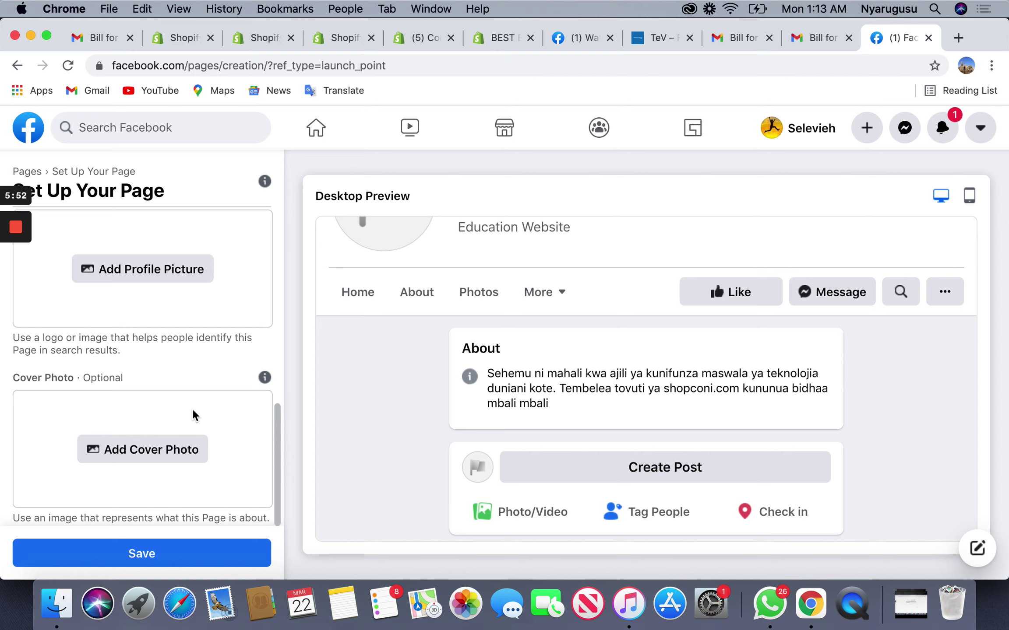
{"action": "scroll", "coordinate": [192, 408], "scroll_direction": "up", "scroll_amount": 4}
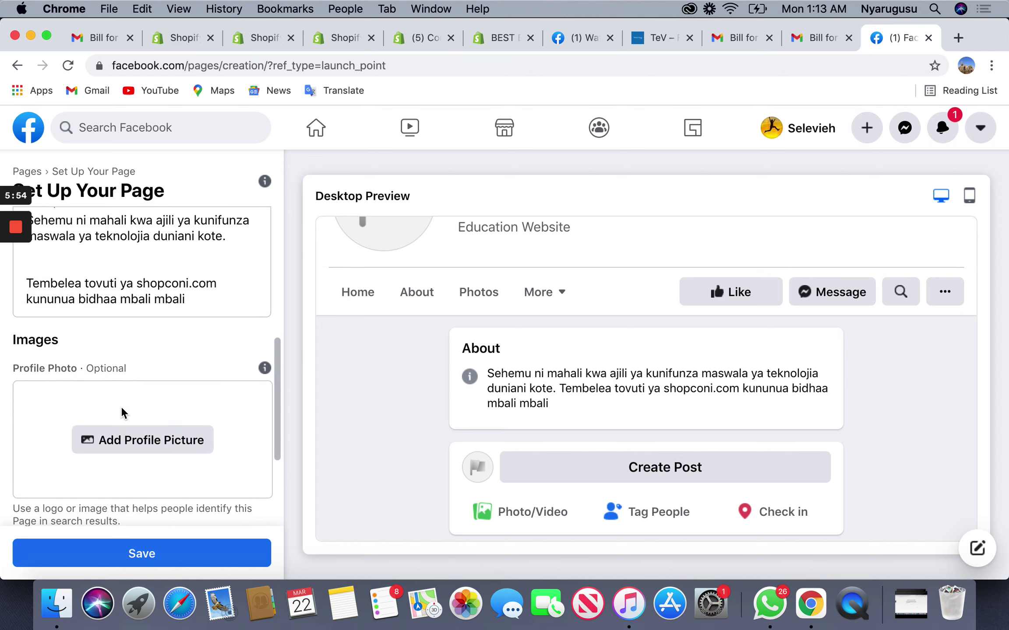
{"action": "scroll", "coordinate": [128, 445], "scroll_direction": "down", "scroll_amount": 3}
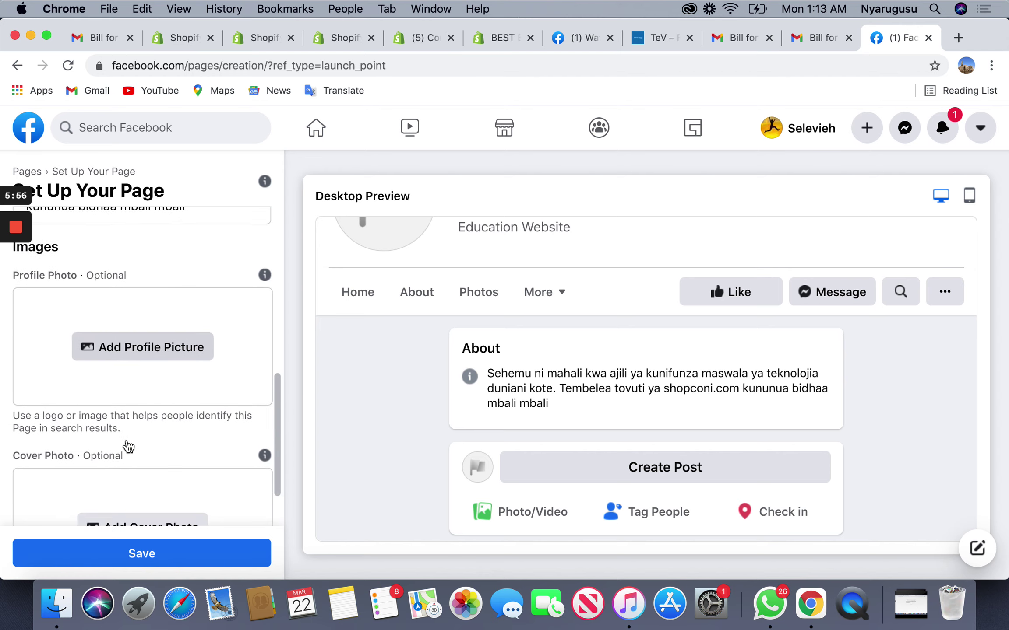
{"action": "scroll", "coordinate": [129, 446], "scroll_direction": "up", "scroll_amount": 3}
{"action": "left_click", "coordinate": [128, 435]}
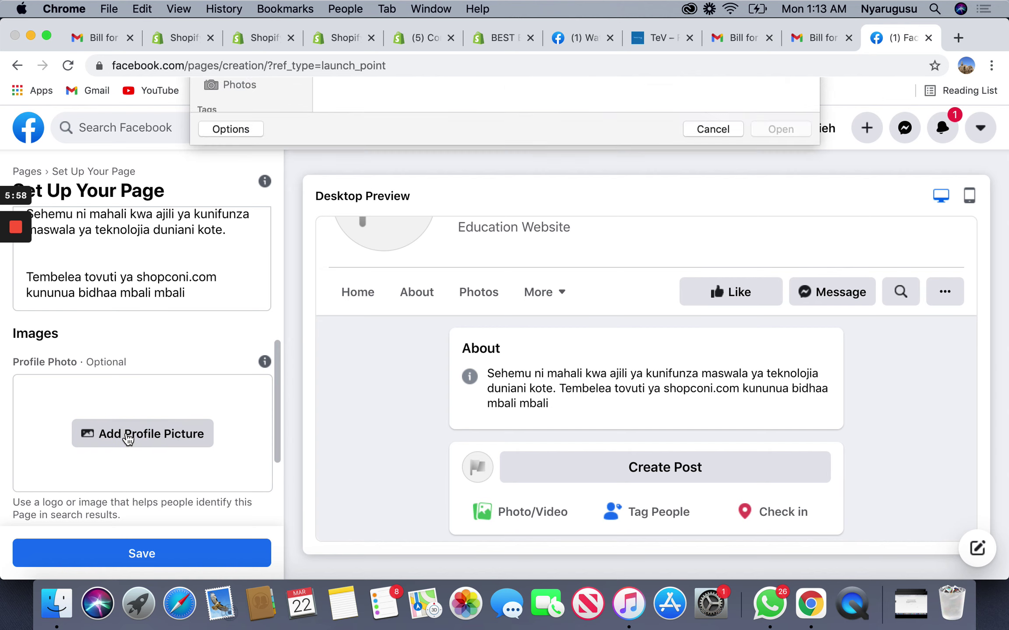
{"action": "left_click", "coordinate": [242, 140]}
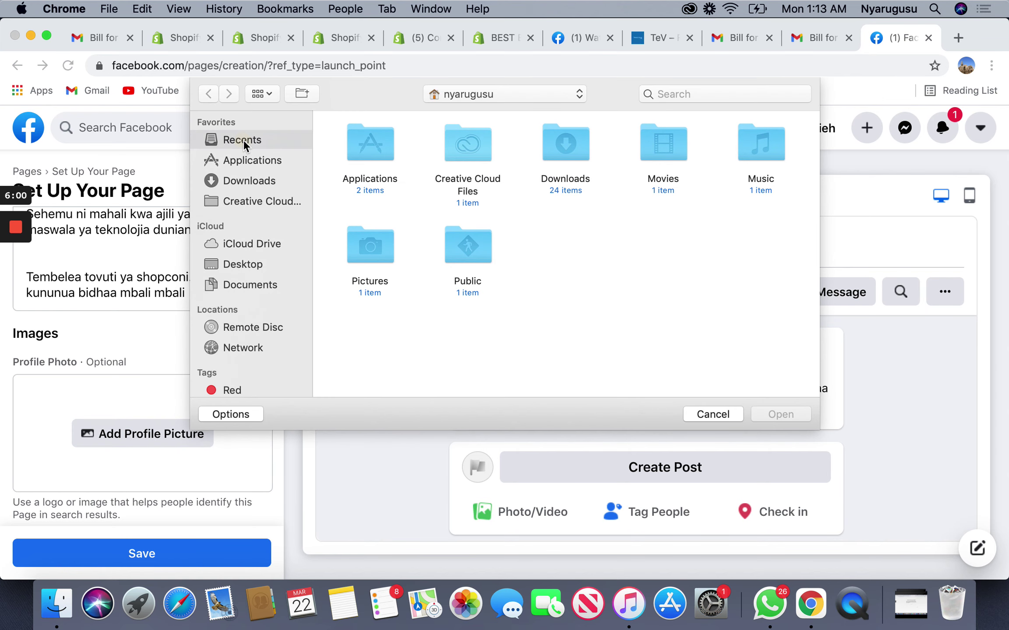
{"action": "left_click", "coordinate": [460, 181]}
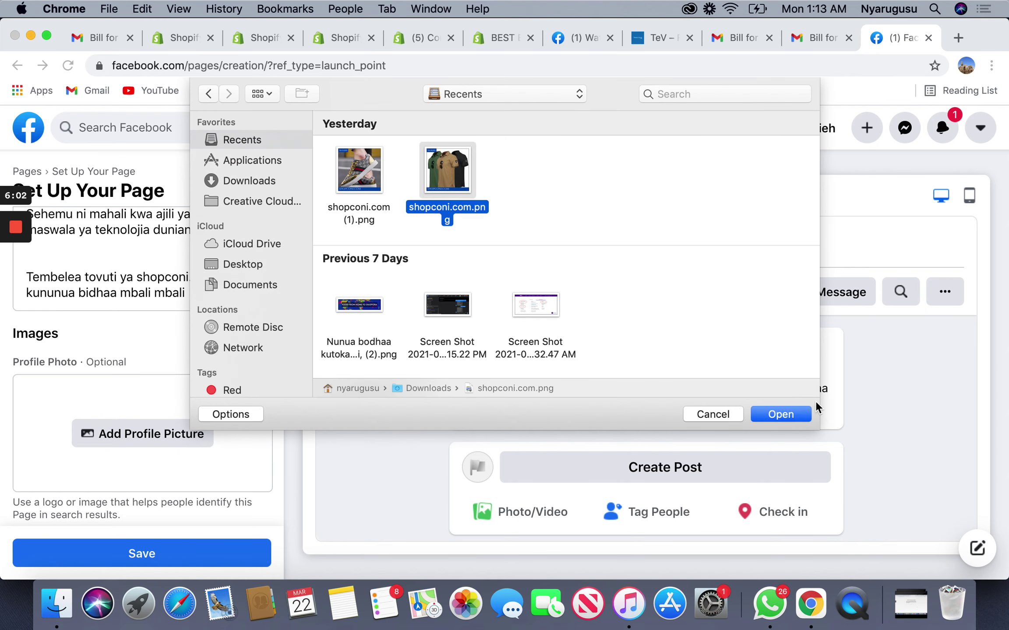
{"action": "left_click", "coordinate": [796, 414]}
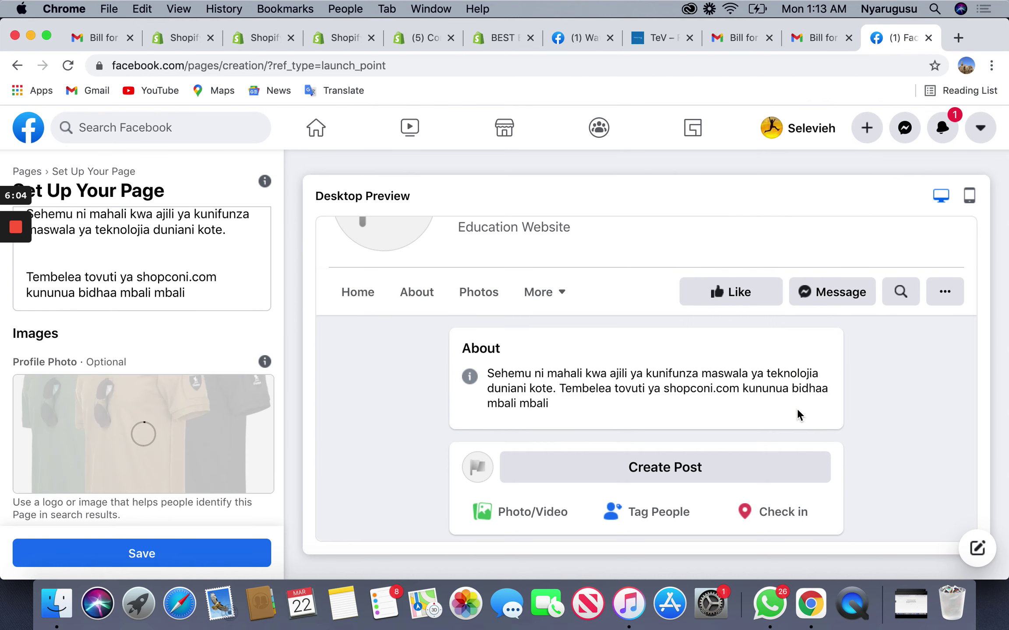
Upload FISH EXPORT NO1.png from the Downloads folder as the cover photo and save the page setup
{"action": "scroll", "coordinate": [254, 419], "scroll_direction": "down", "scroll_amount": 4}
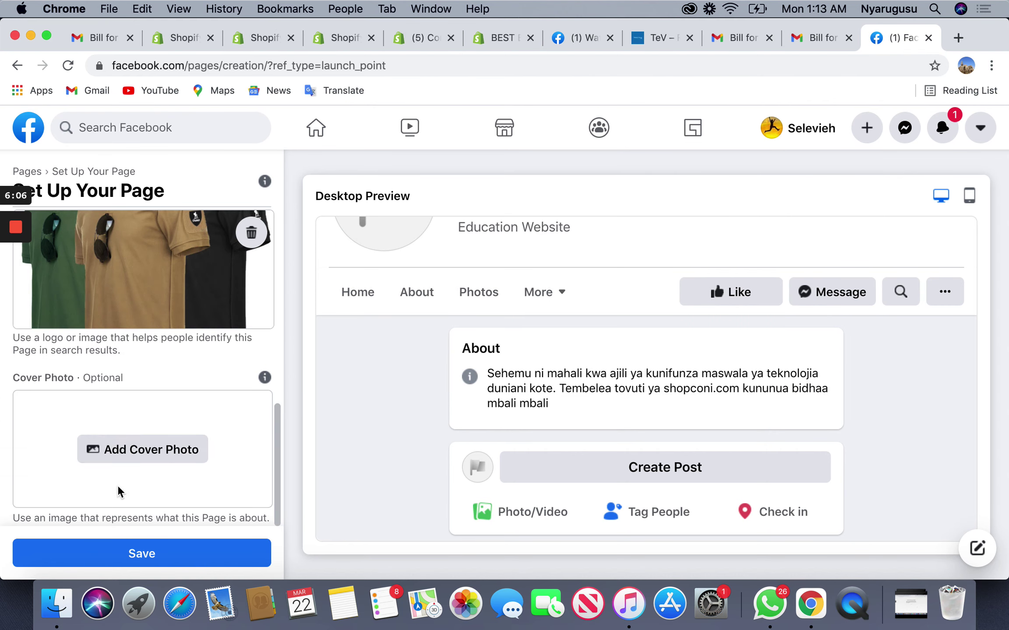
{"action": "left_click", "coordinate": [122, 460]}
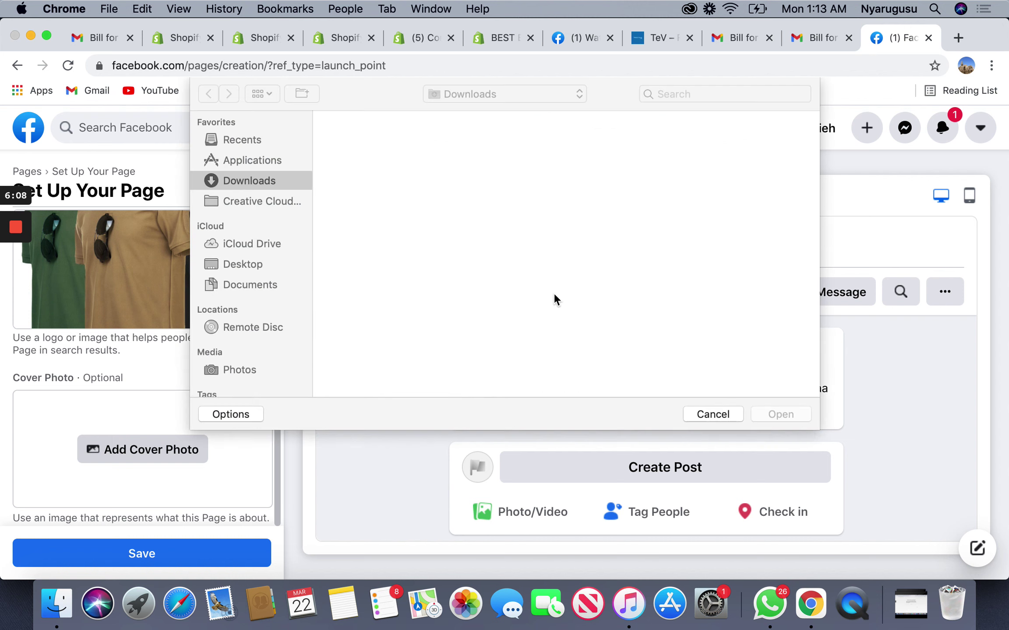
{"action": "left_click", "coordinate": [661, 243]}
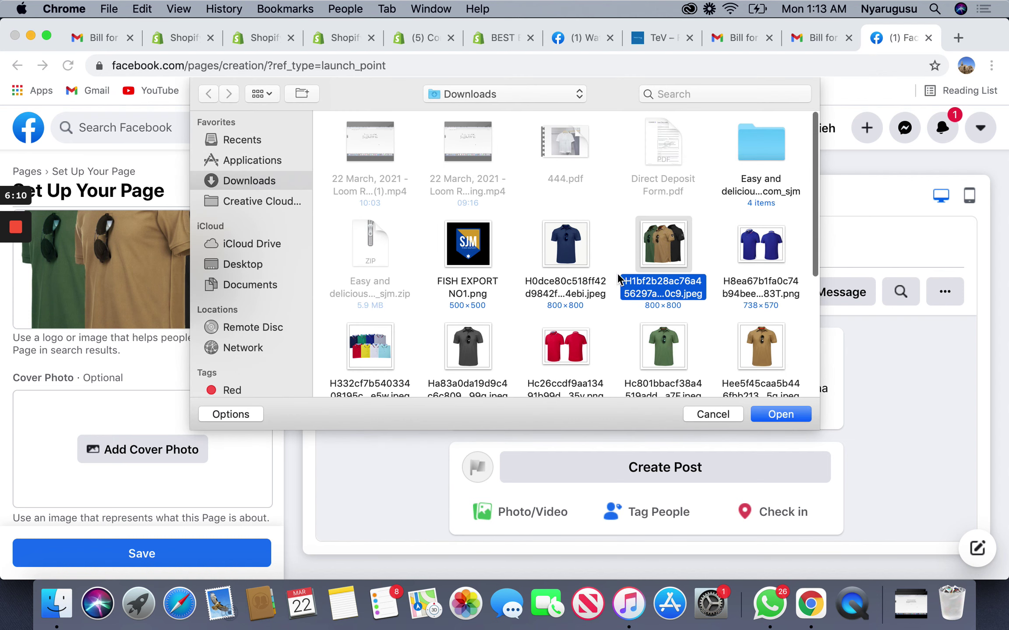
{"action": "left_click", "coordinate": [551, 363]}
{"action": "left_click", "coordinate": [470, 263]}
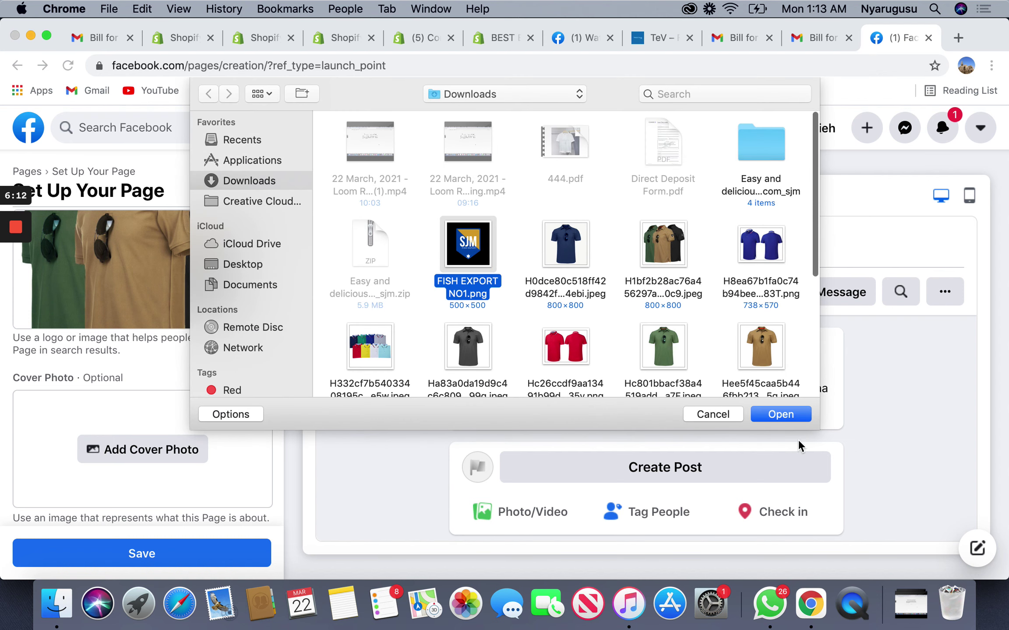
{"action": "left_click", "coordinate": [781, 413]}
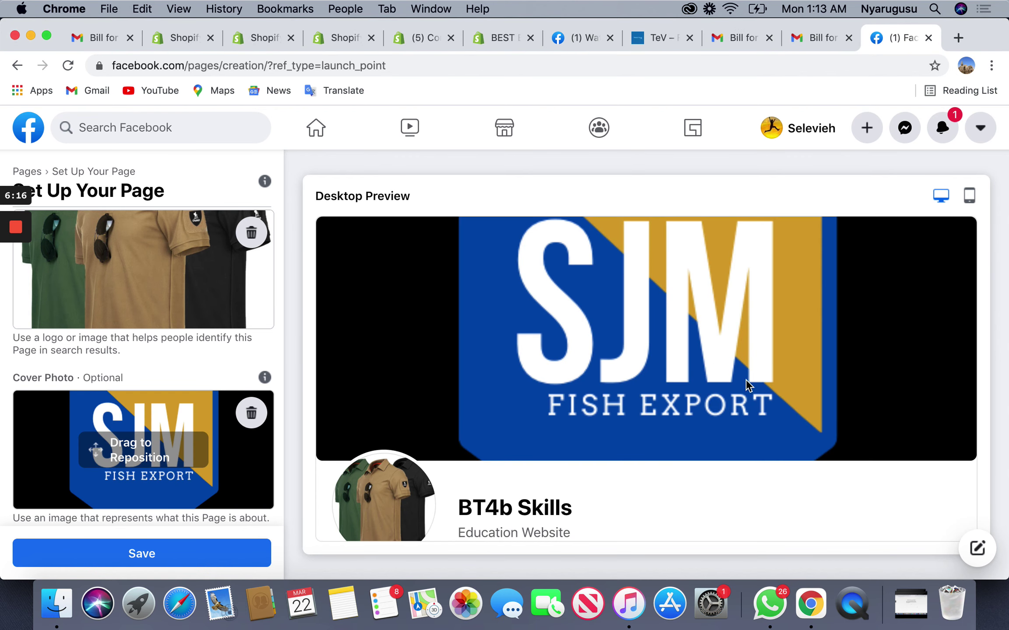
{"action": "scroll", "coordinate": [615, 349], "scroll_direction": "down", "scroll_amount": 5}
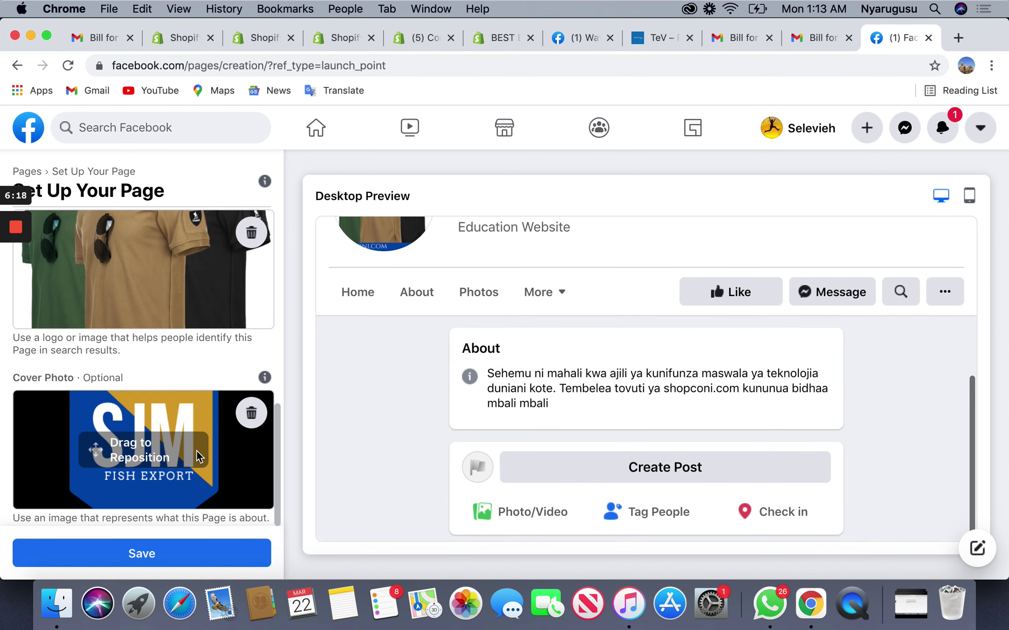
{"action": "left_click", "coordinate": [148, 547]}
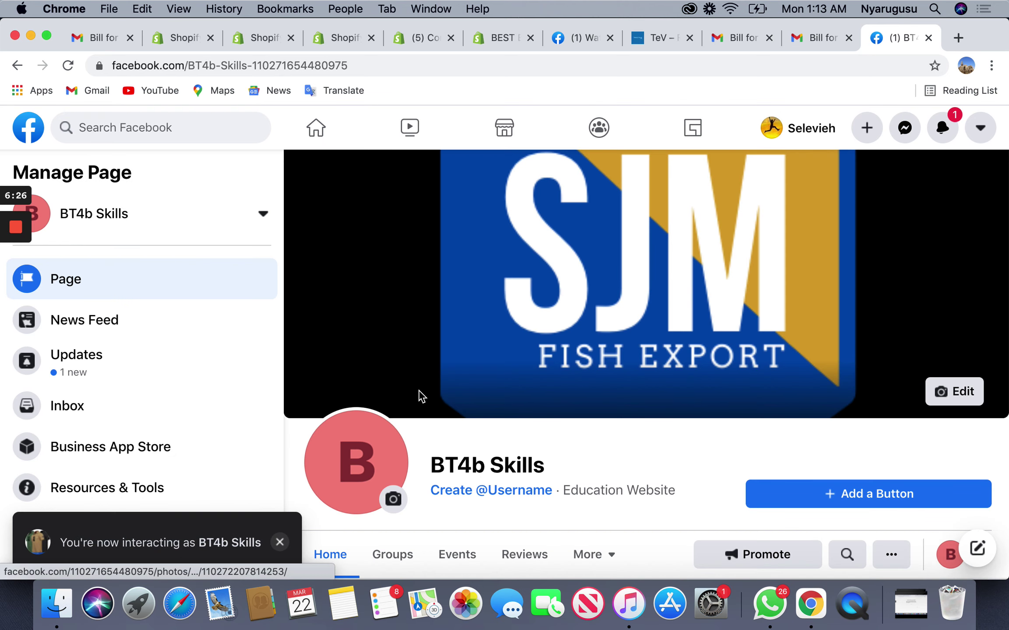
Look over the new BT4b Skills page, its management options and its setup suggestions
{"action": "scroll", "coordinate": [419, 397], "scroll_direction": "down", "scroll_amount": 3}
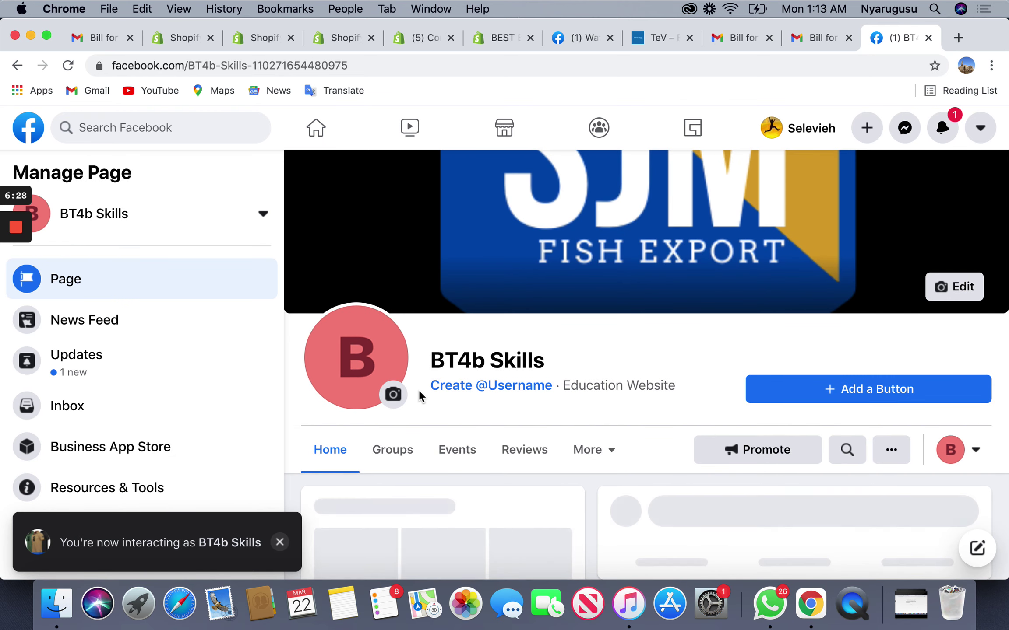
{"action": "scroll", "coordinate": [195, 392], "scroll_direction": "down", "scroll_amount": 5}
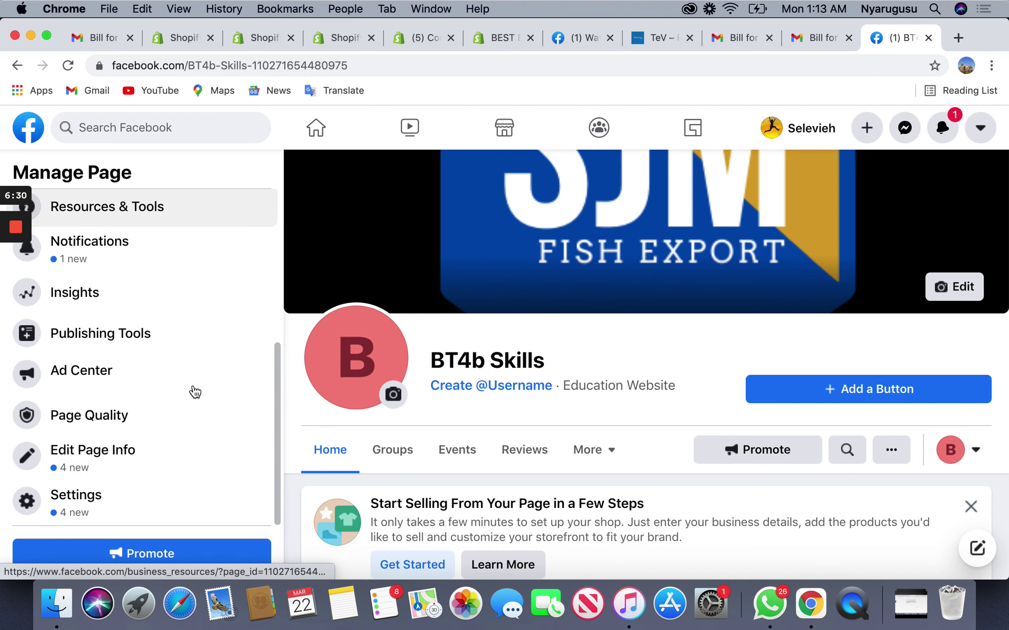
{"action": "scroll", "coordinate": [195, 392], "scroll_direction": "down", "scroll_amount": 2}
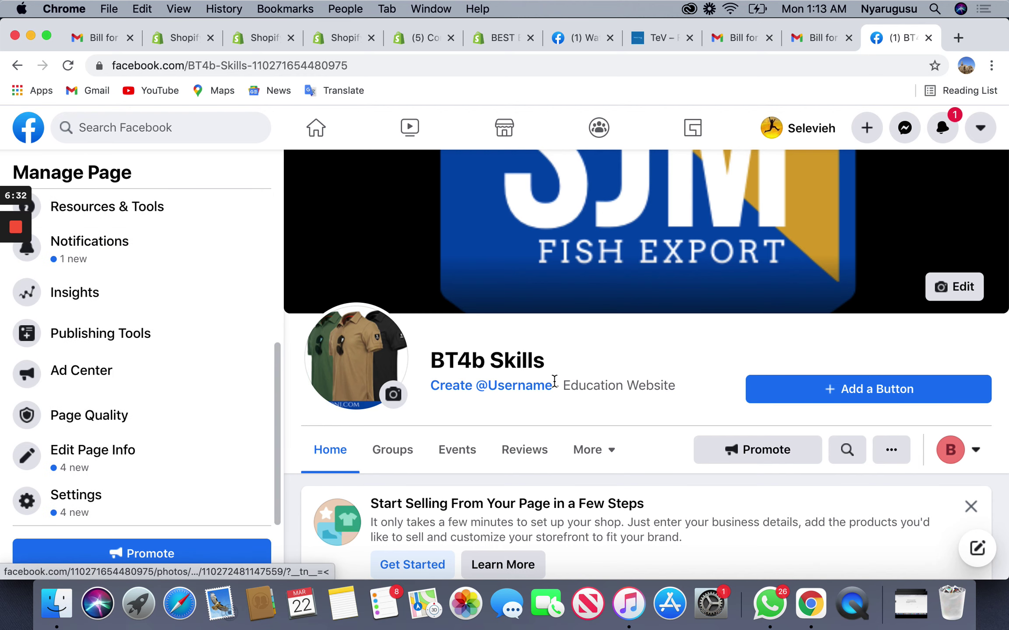
{"action": "scroll", "coordinate": [554, 383], "scroll_direction": "down", "scroll_amount": 5}
{"action": "scroll", "coordinate": [553, 386], "scroll_direction": "up", "scroll_amount": 5}
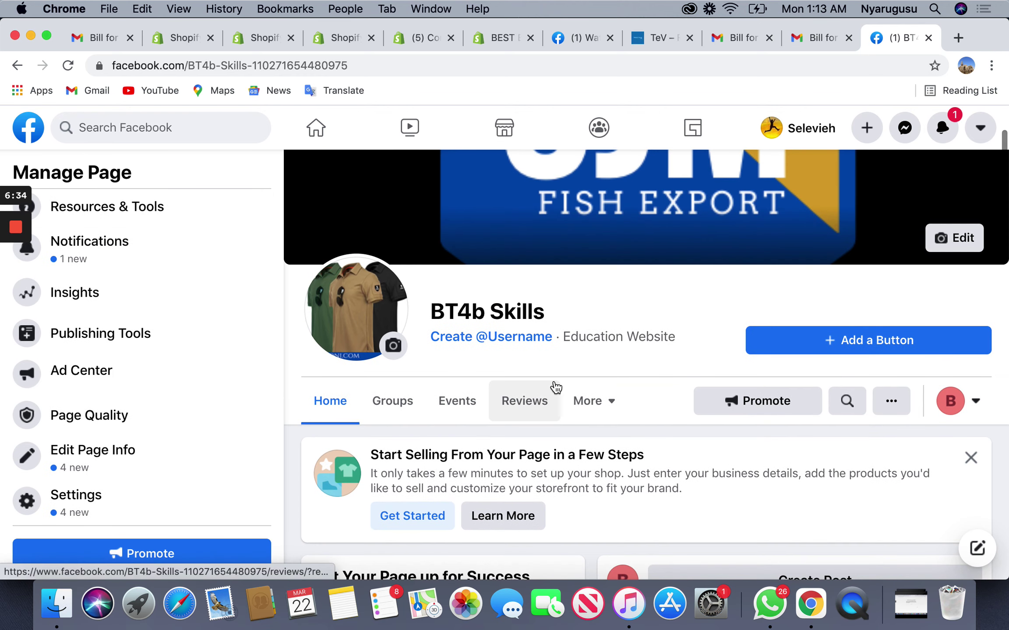
{"action": "scroll", "coordinate": [560, 382], "scroll_direction": "down", "scroll_amount": 5}
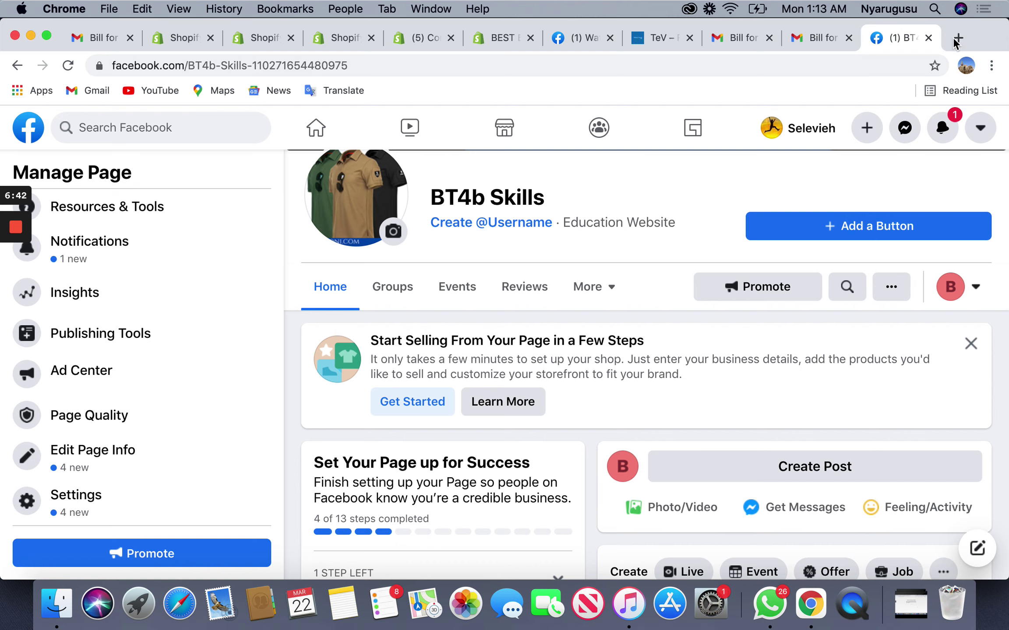
Find the Tanzua Store page through the recent Facebook searches and follow its Shop Now button to the website
{"action": "left_click", "coordinate": [573, 41]}
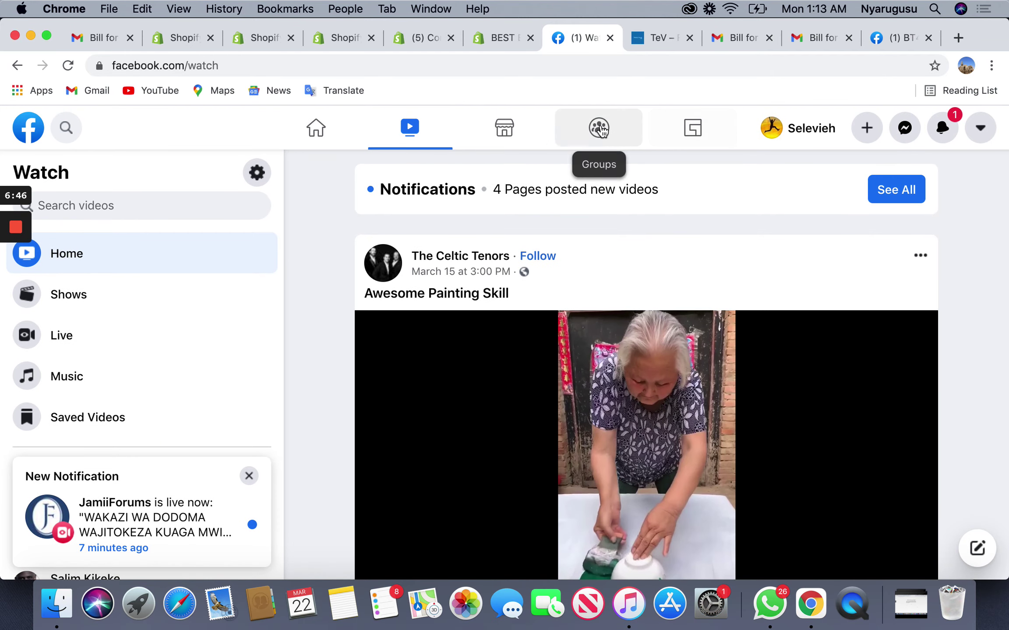
{"action": "left_click", "coordinate": [29, 127]}
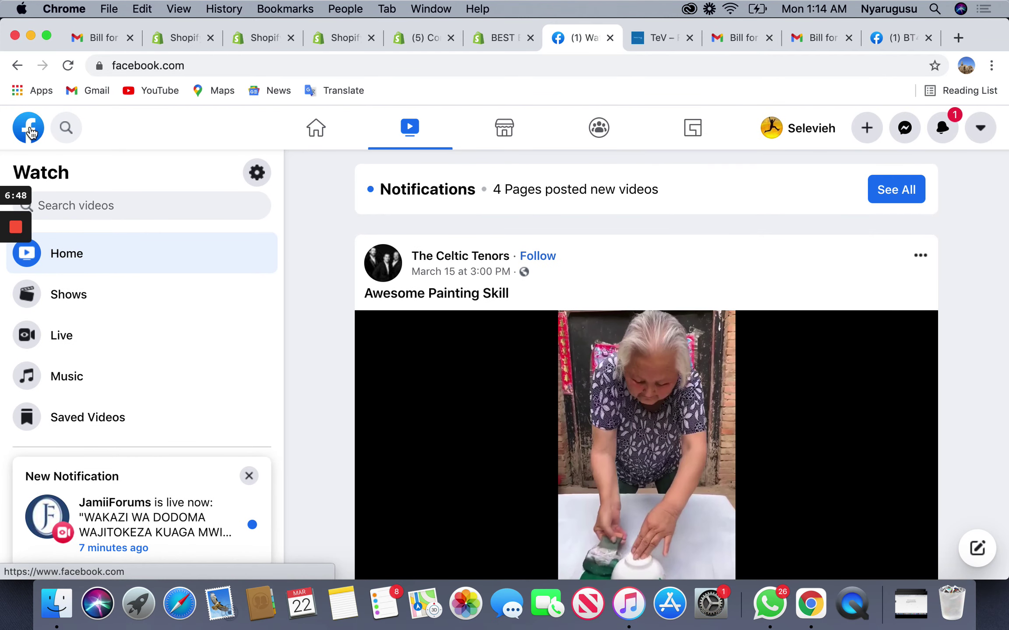
{"action": "left_click", "coordinate": [68, 126]}
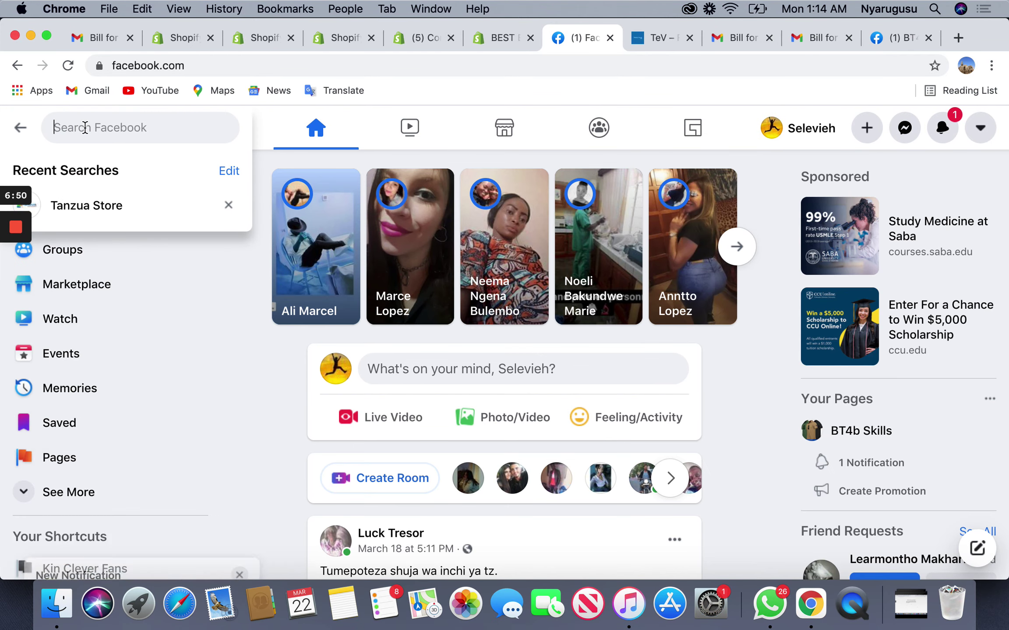
{"action": "left_click", "coordinate": [61, 205]}
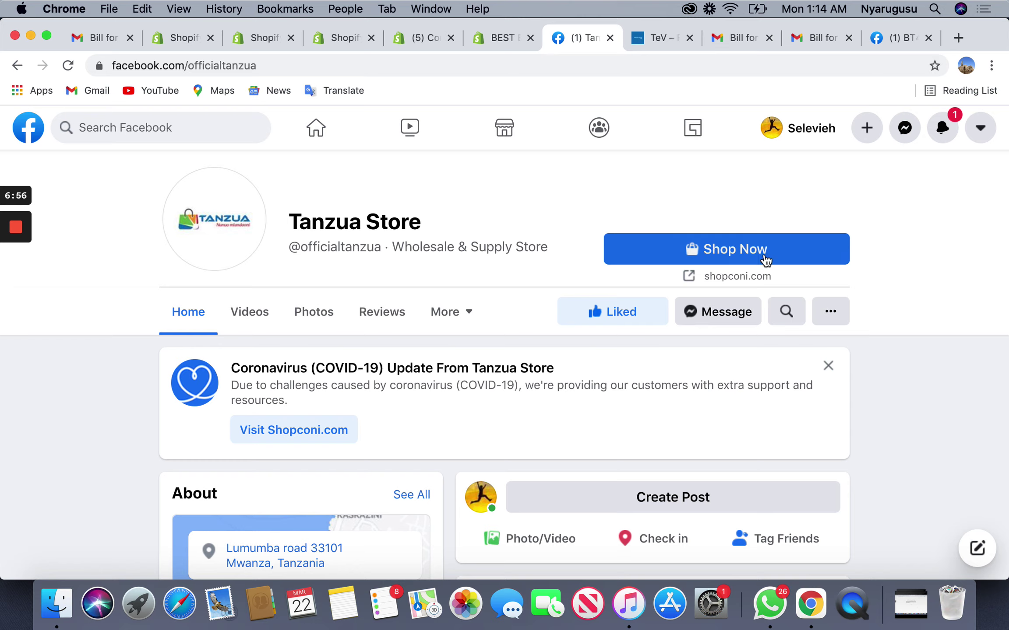
{"action": "left_click", "coordinate": [735, 249]}
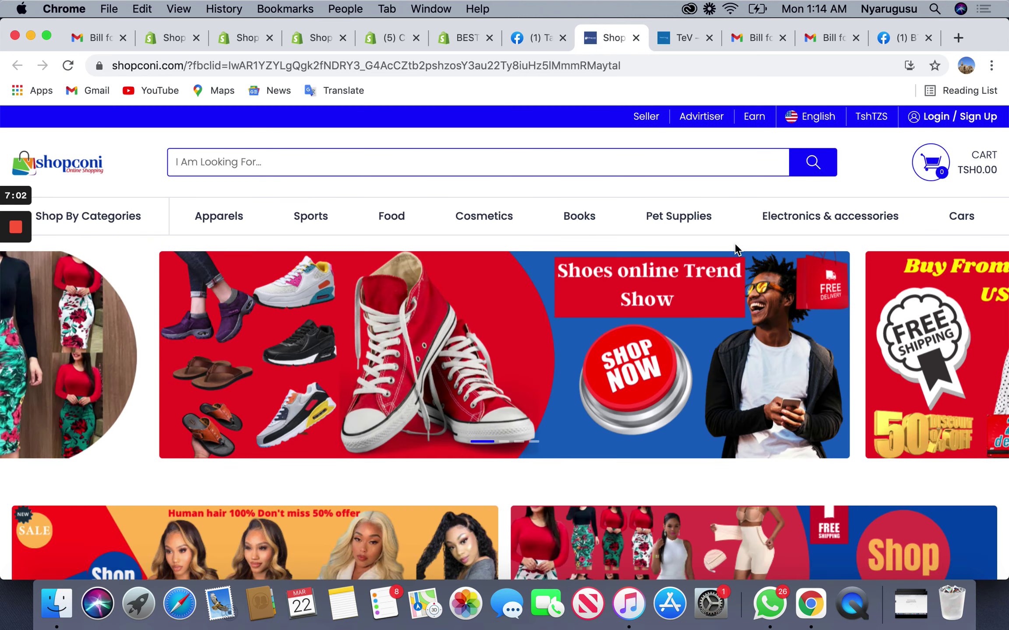
Return to the Tanzua Store page and examine its contact details and posts
{"action": "left_click", "coordinate": [533, 38]}
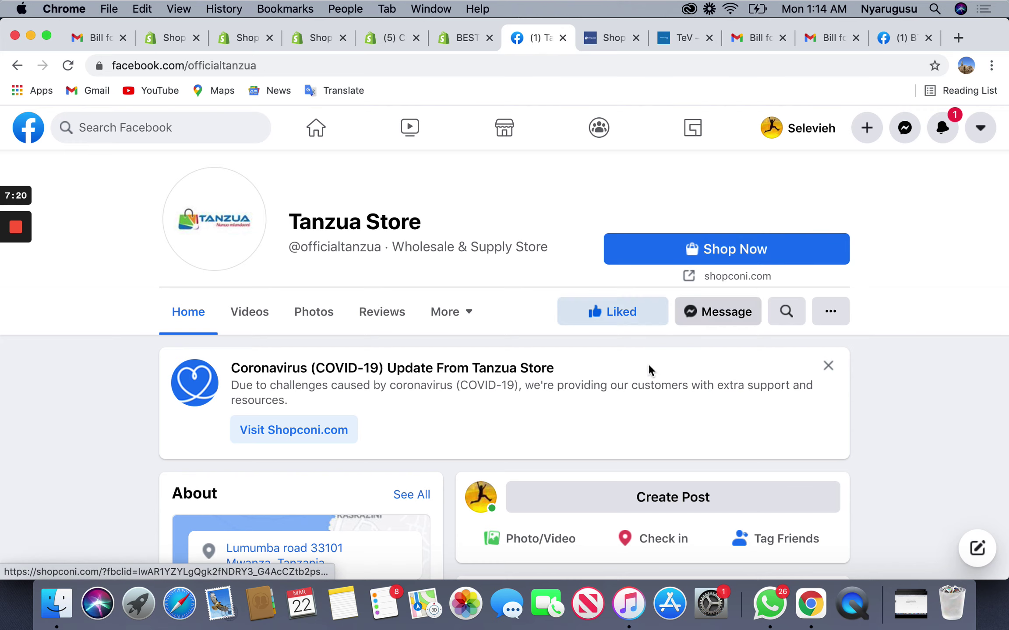
{"action": "scroll", "coordinate": [638, 404], "scroll_direction": "down", "scroll_amount": 15}
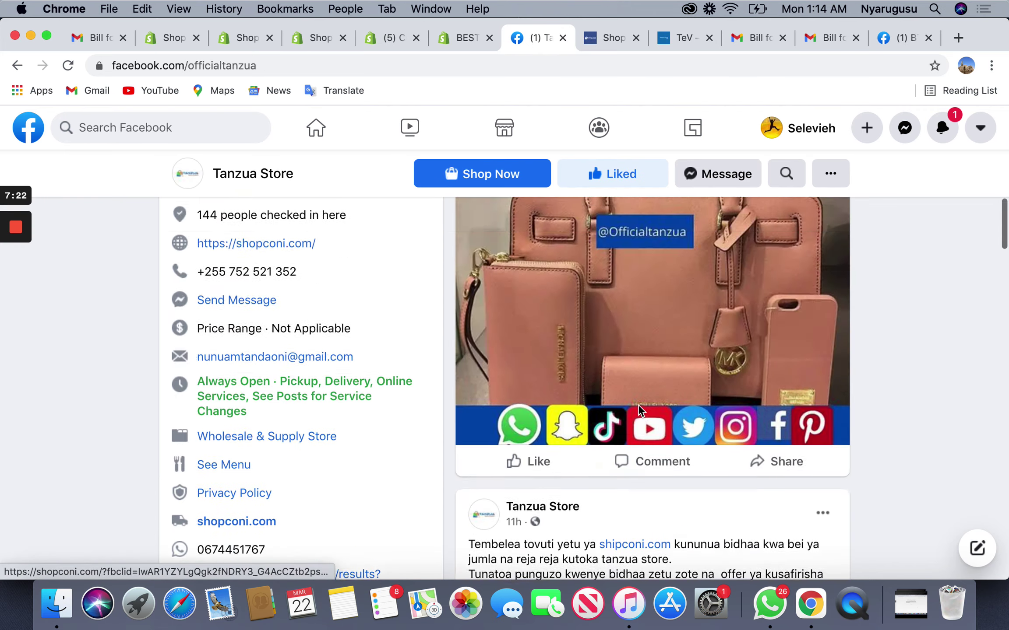
{"action": "scroll", "coordinate": [661, 350], "scroll_direction": "up", "scroll_amount": 20}
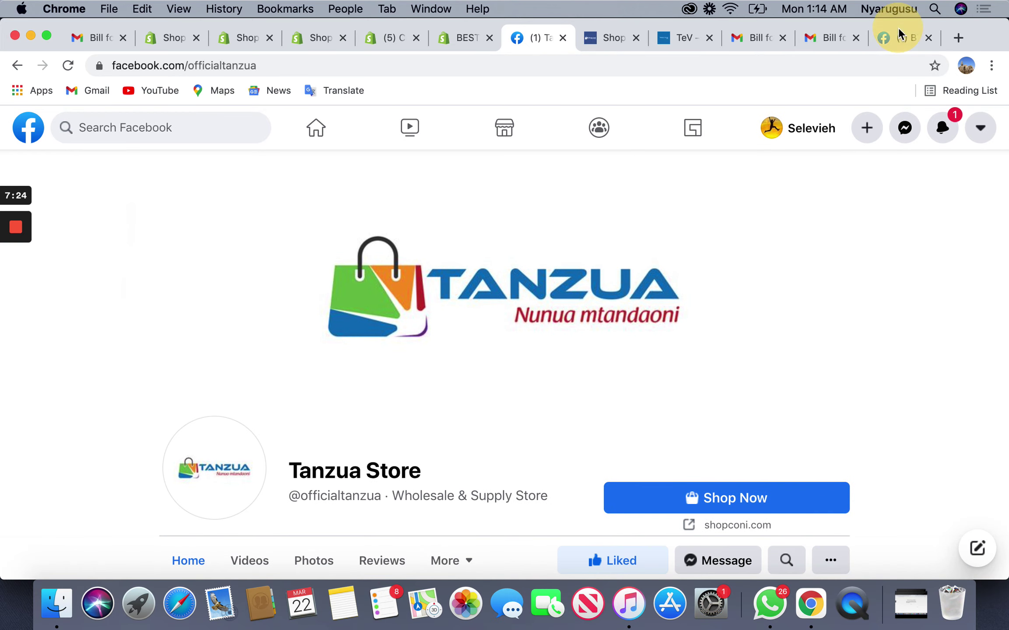
Add a Follow action button to the BT4b Skills page
{"action": "left_click", "coordinate": [896, 33]}
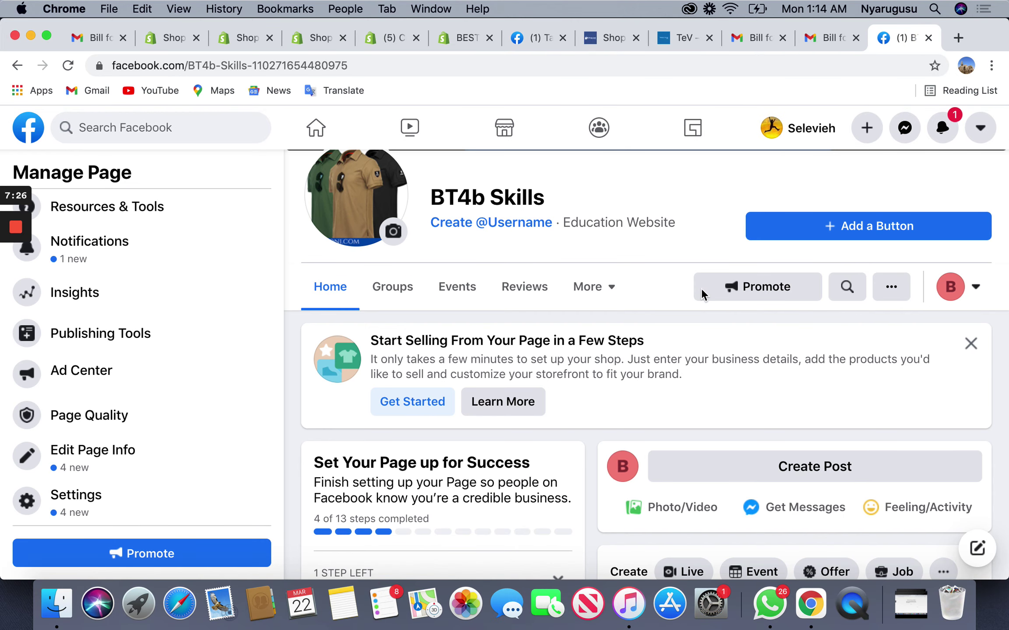
{"action": "left_click", "coordinate": [835, 232]}
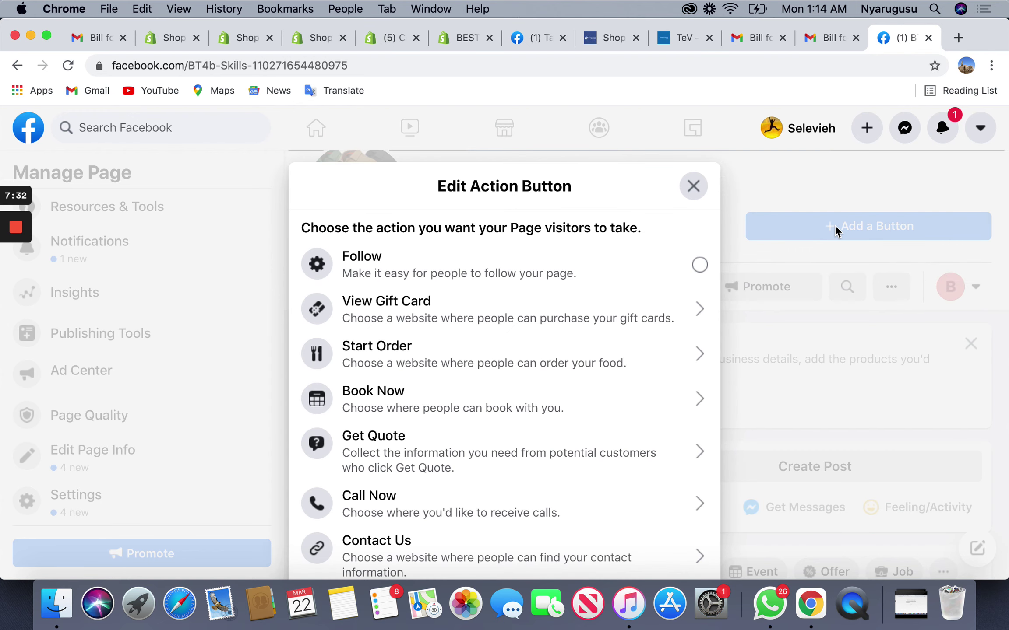
{"action": "left_click", "coordinate": [690, 261]}
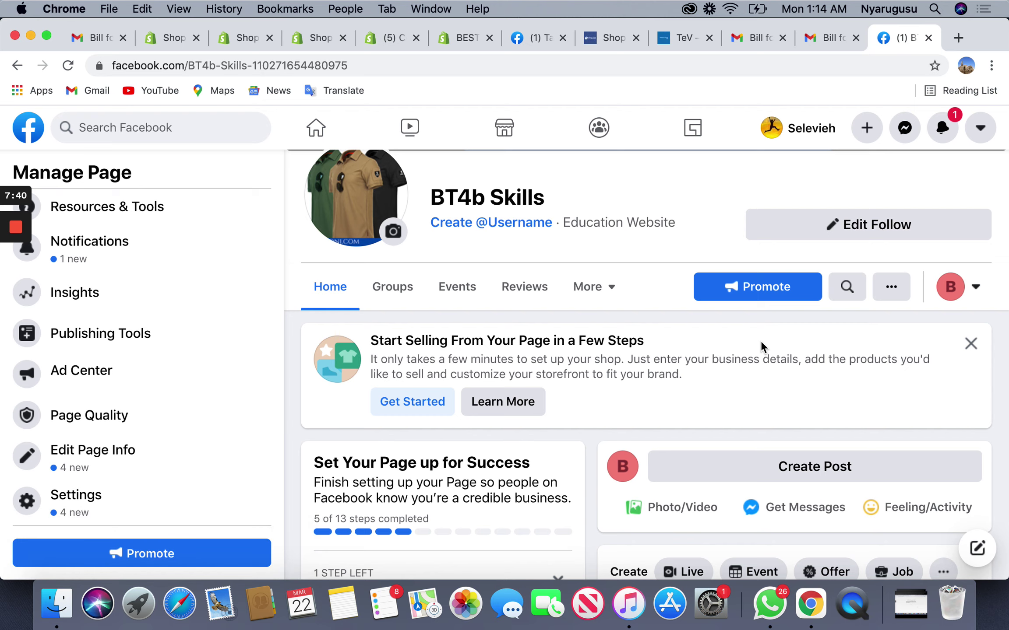
Open the Follow button for editing, review the available action types and close the dialog without changing it
{"action": "left_click", "coordinate": [858, 237]}
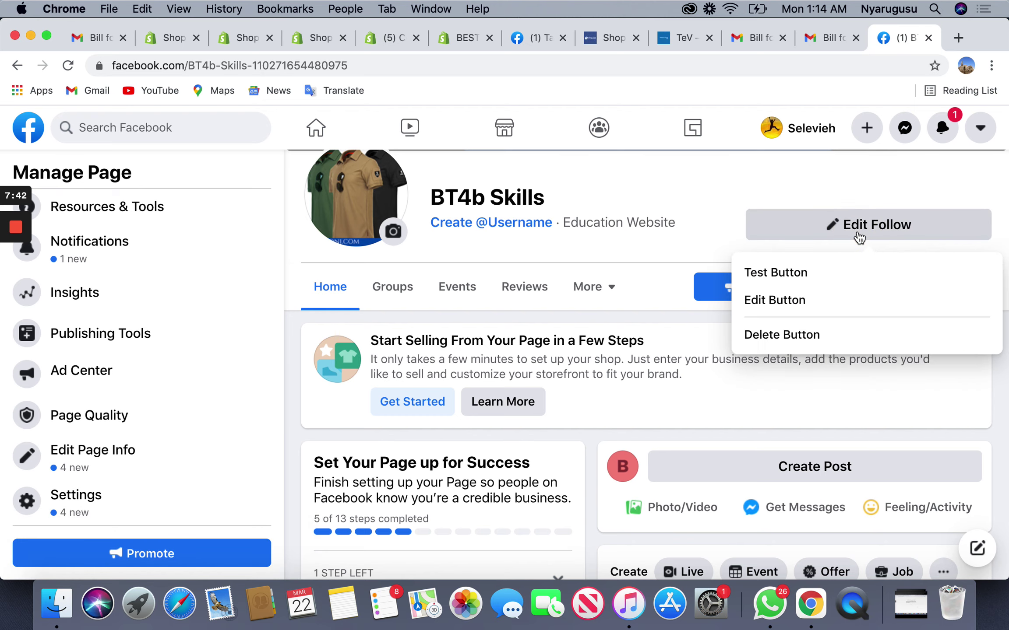
{"action": "left_click", "coordinate": [768, 309]}
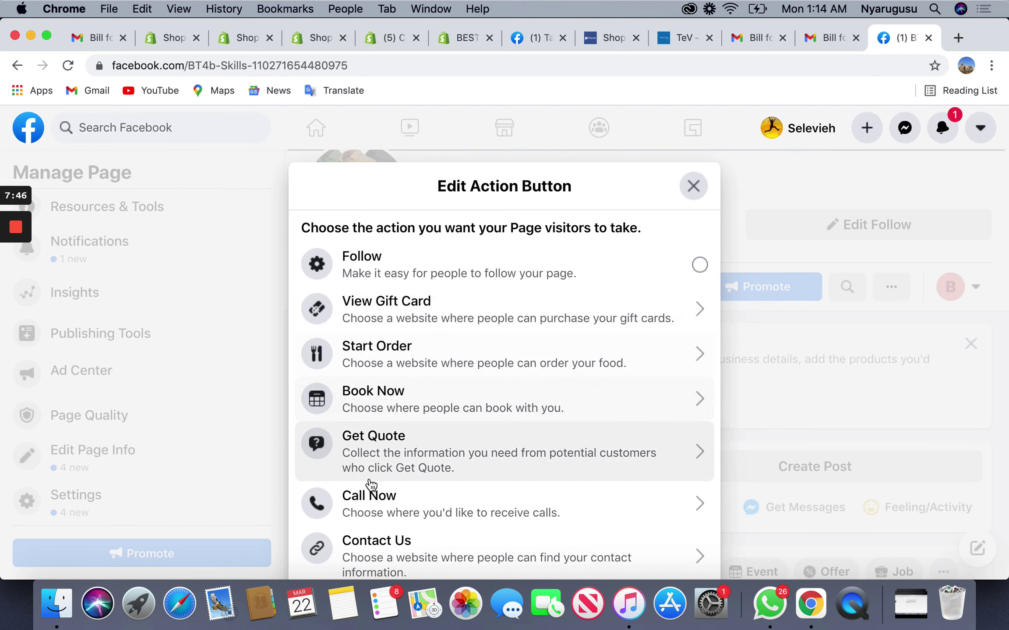
{"action": "scroll", "coordinate": [377, 494], "scroll_direction": "down", "scroll_amount": 3}
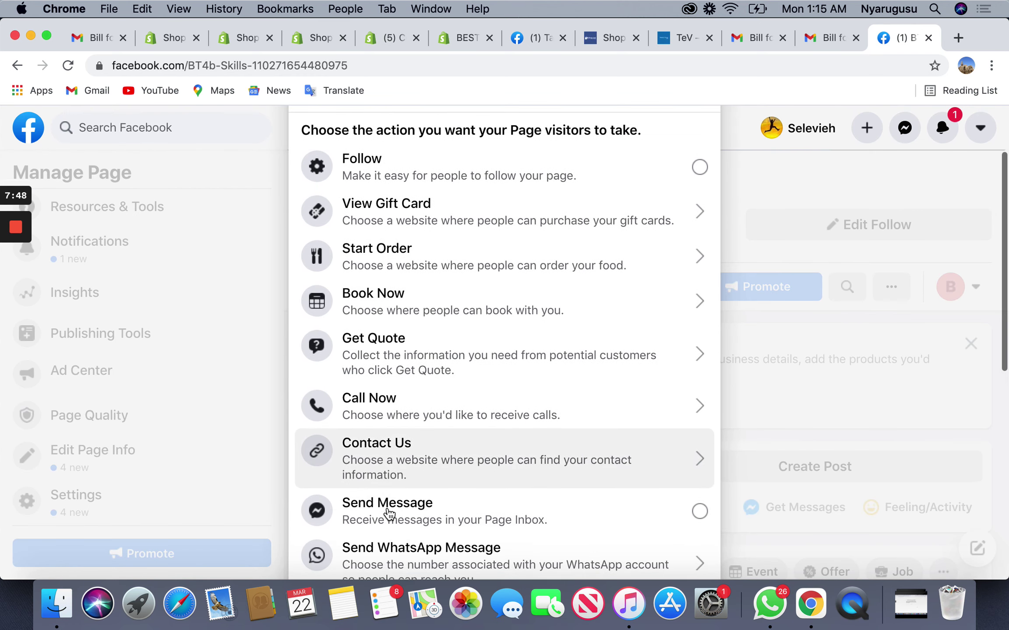
{"action": "scroll", "coordinate": [389, 512], "scroll_direction": "down", "scroll_amount": 2}
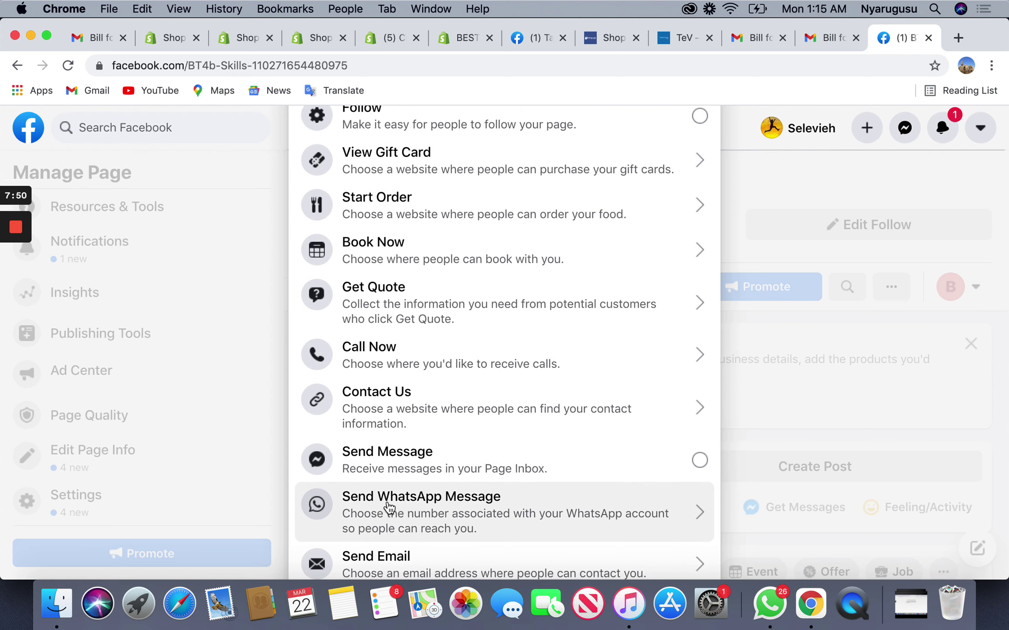
{"action": "scroll", "coordinate": [388, 508], "scroll_direction": "down", "scroll_amount": 5}
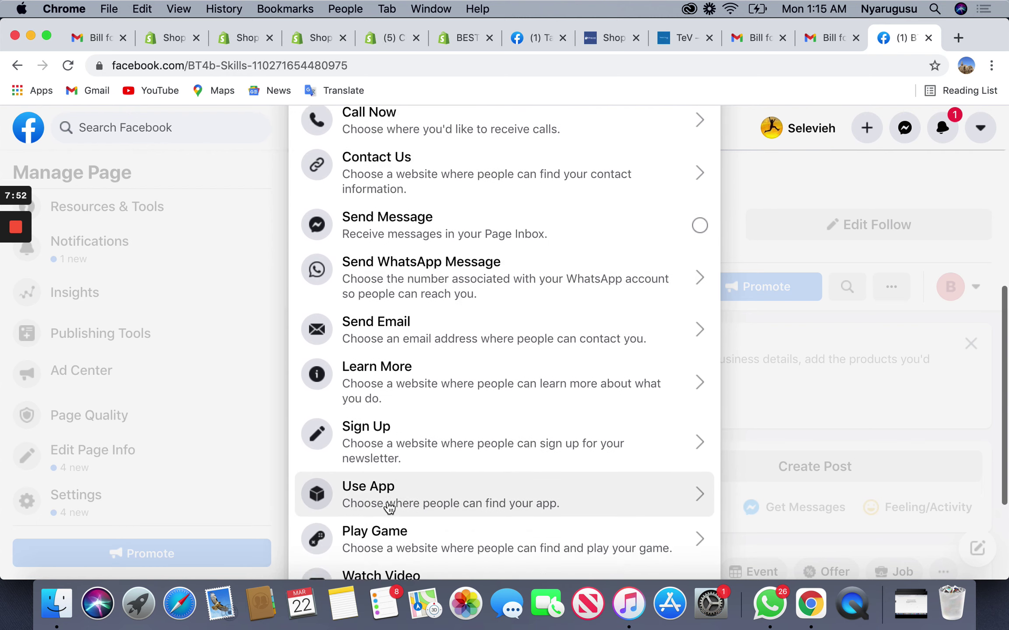
{"action": "scroll", "coordinate": [389, 508], "scroll_direction": "down", "scroll_amount": 3}
{"action": "scroll", "coordinate": [414, 375], "scroll_direction": "up", "scroll_amount": 10}
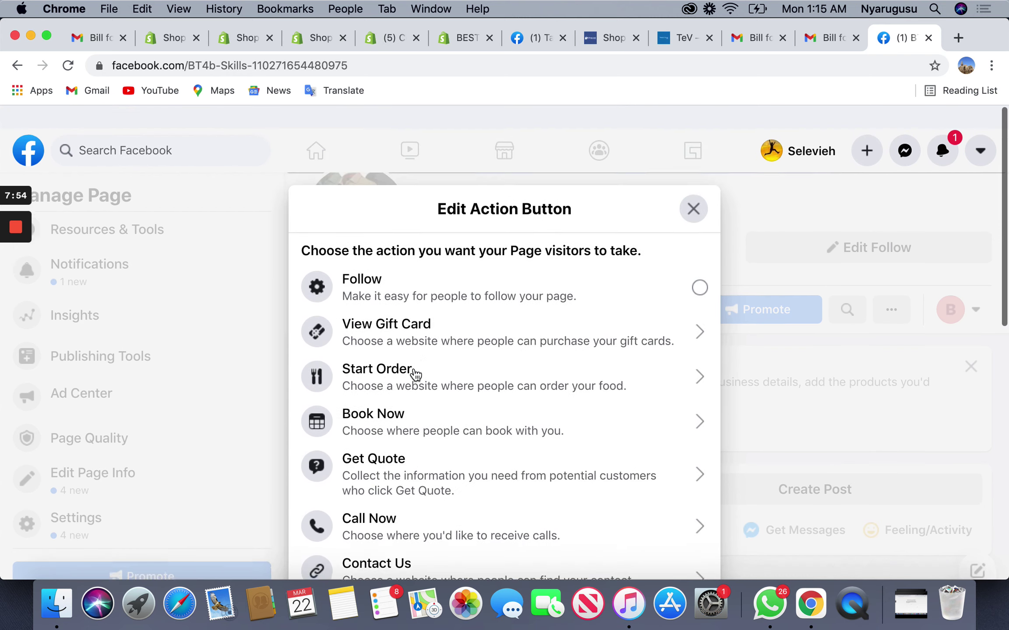
{"action": "left_click", "coordinate": [688, 200]}
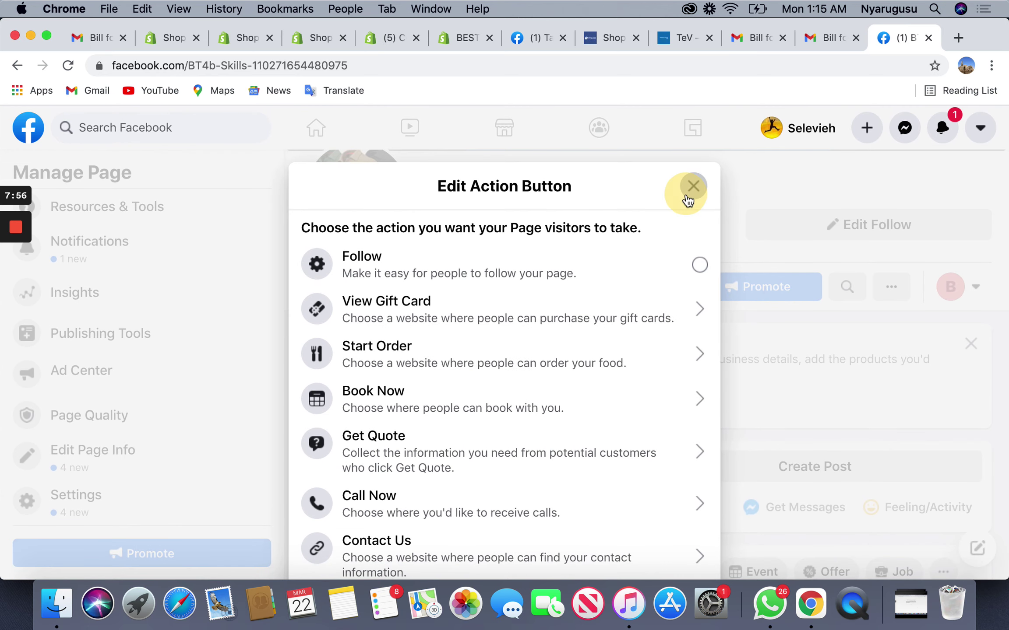
Check the TeV and shopconi.com websites and examine the Shop Now button on the Tanzua Store page
{"action": "left_click", "coordinate": [526, 42]}
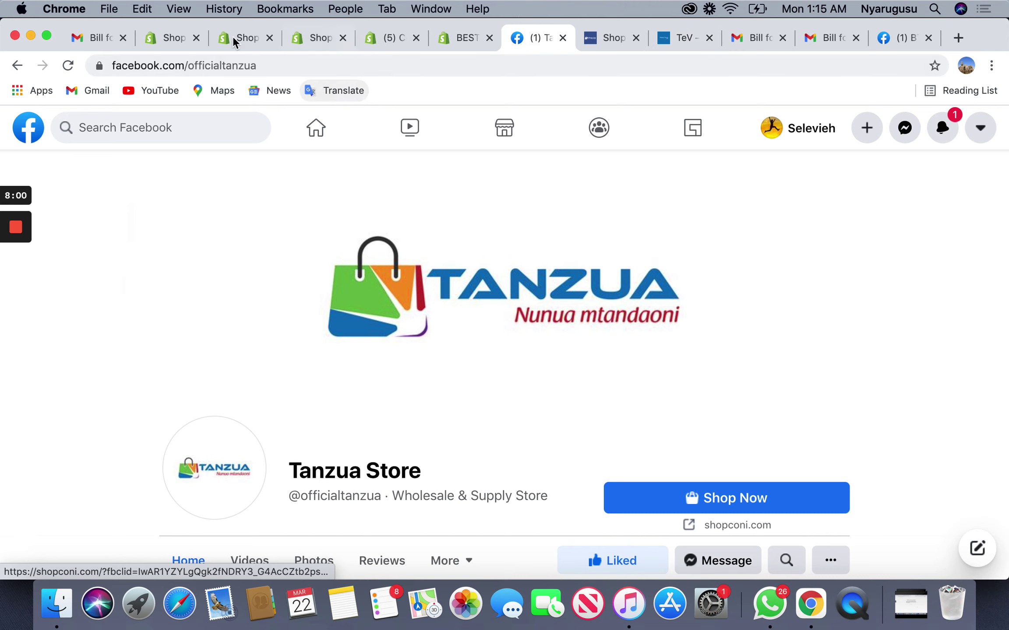
{"action": "left_click", "coordinate": [679, 38]}
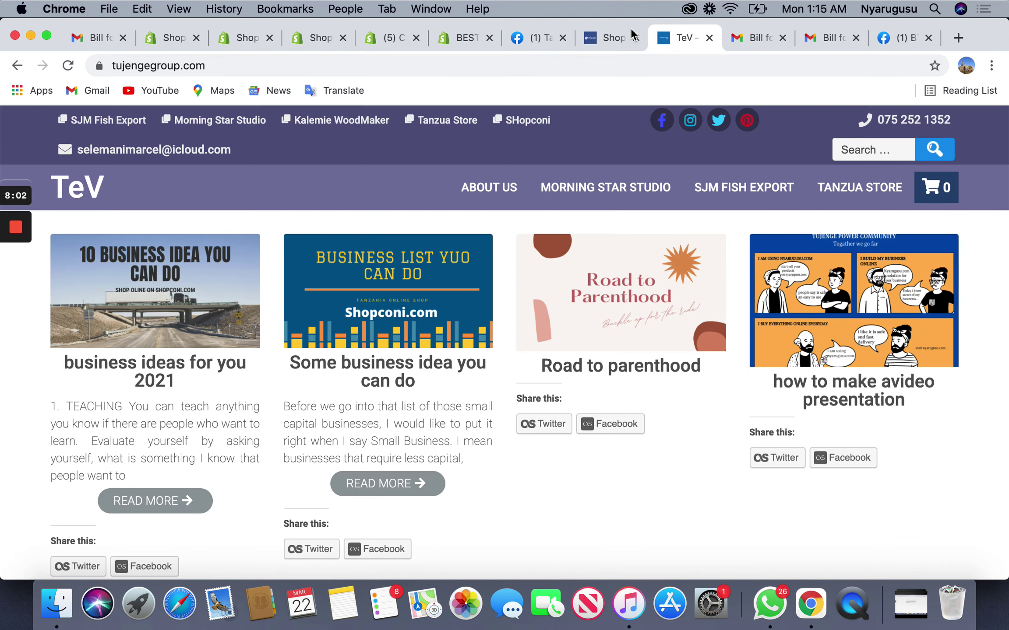
{"action": "left_click", "coordinate": [609, 39]}
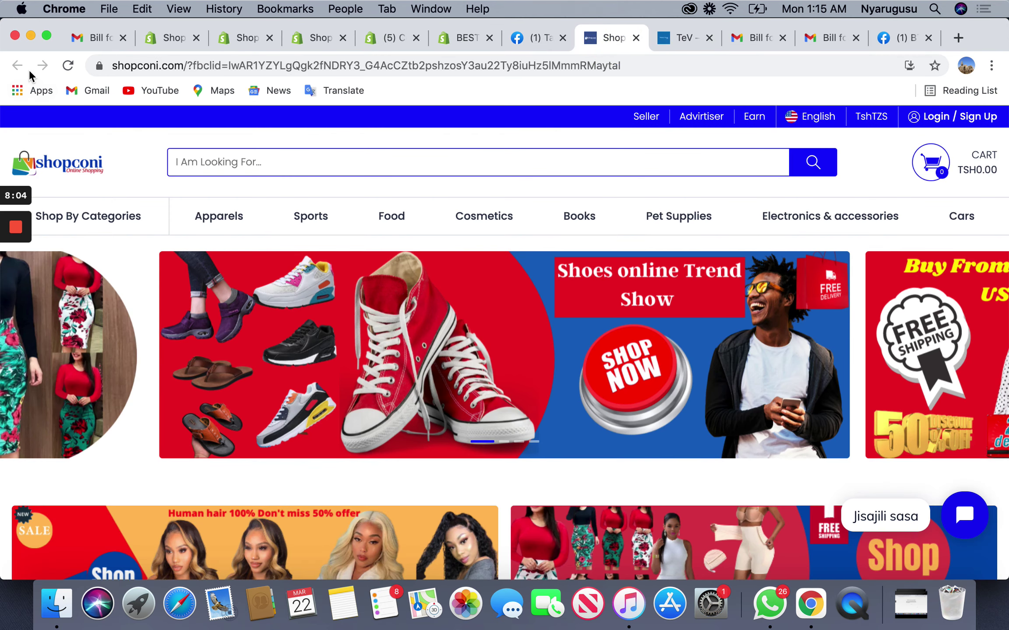
{"action": "left_click", "coordinate": [542, 38]}
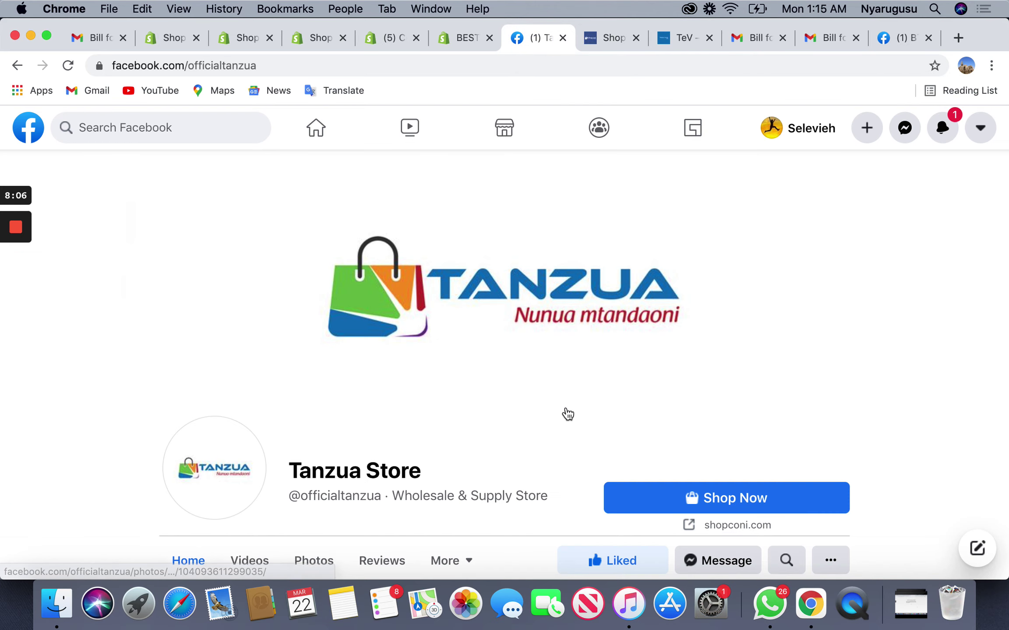
{"action": "scroll", "coordinate": [566, 407], "scroll_direction": "down", "scroll_amount": 3}
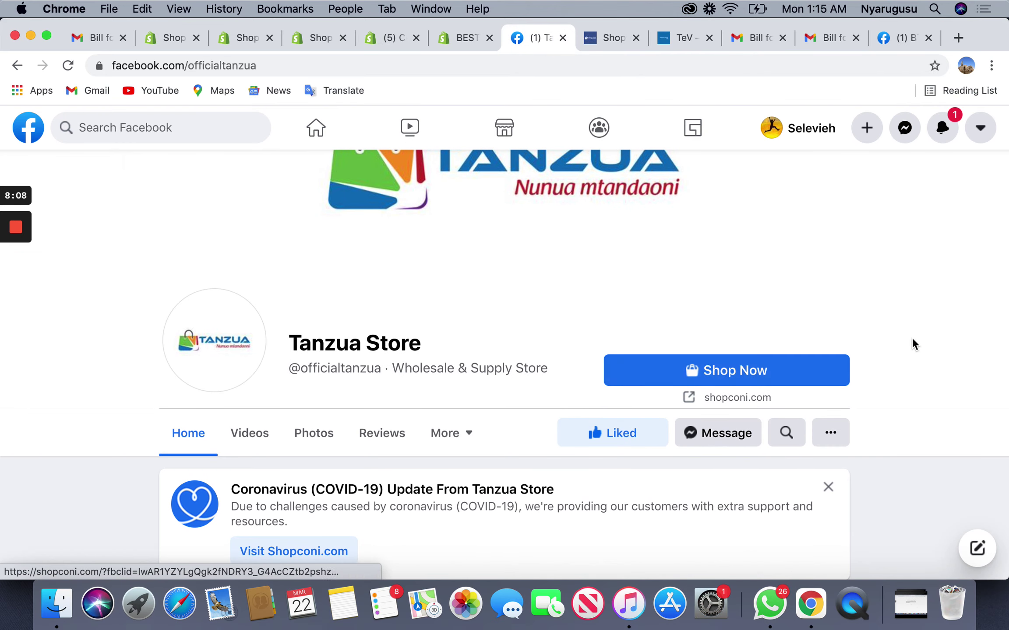
Return to the BT4b Skills page and review its setup checklist, posting options and other page actions
{"action": "left_click", "coordinate": [896, 37]}
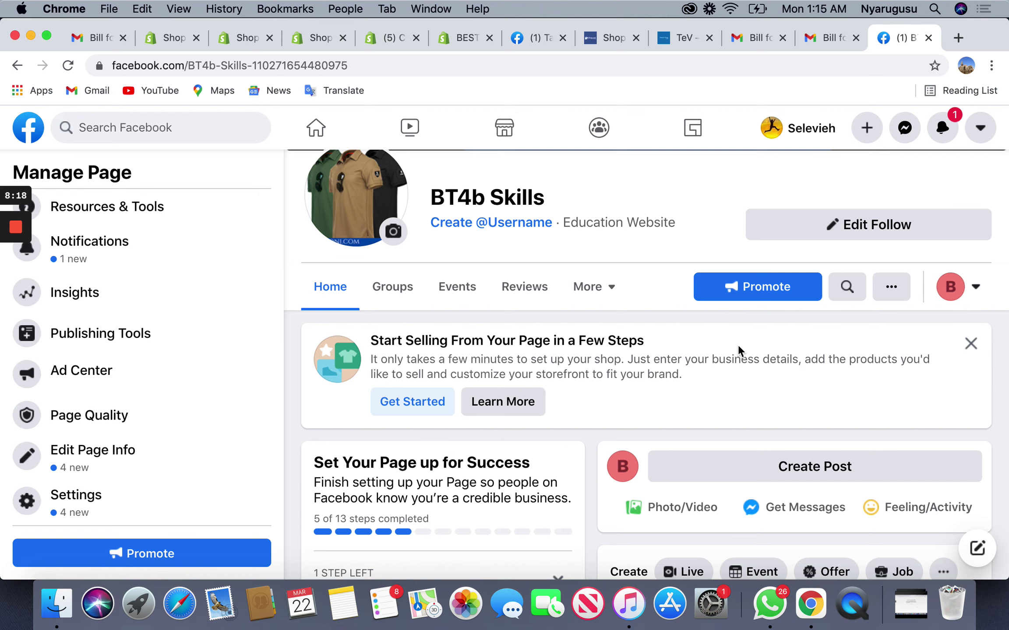
{"action": "scroll", "coordinate": [738, 345], "scroll_direction": "down", "scroll_amount": 1}
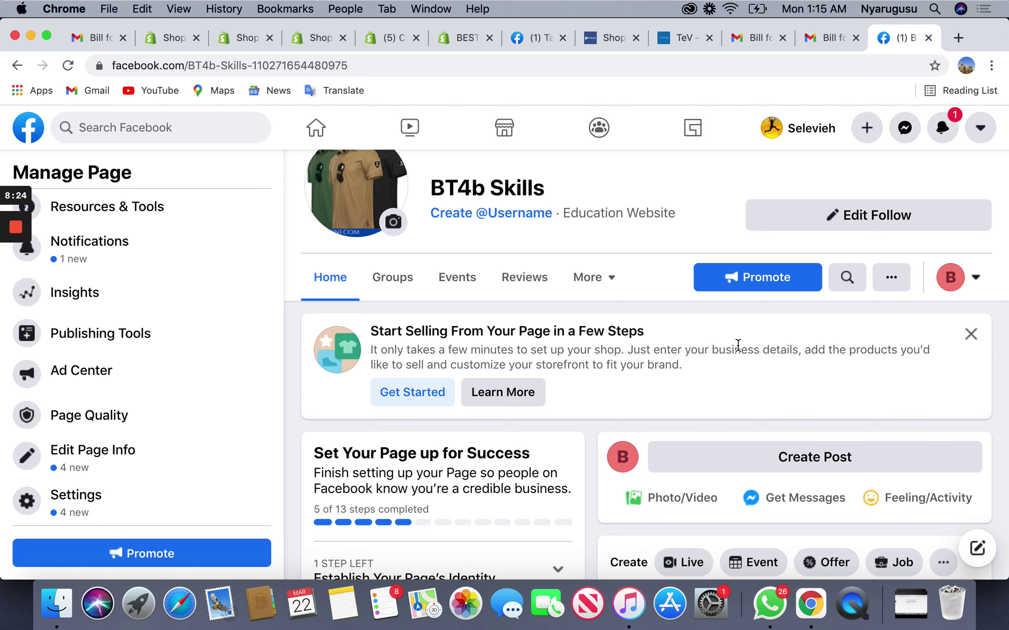
{"action": "scroll", "coordinate": [737, 344], "scroll_direction": "down", "scroll_amount": 5}
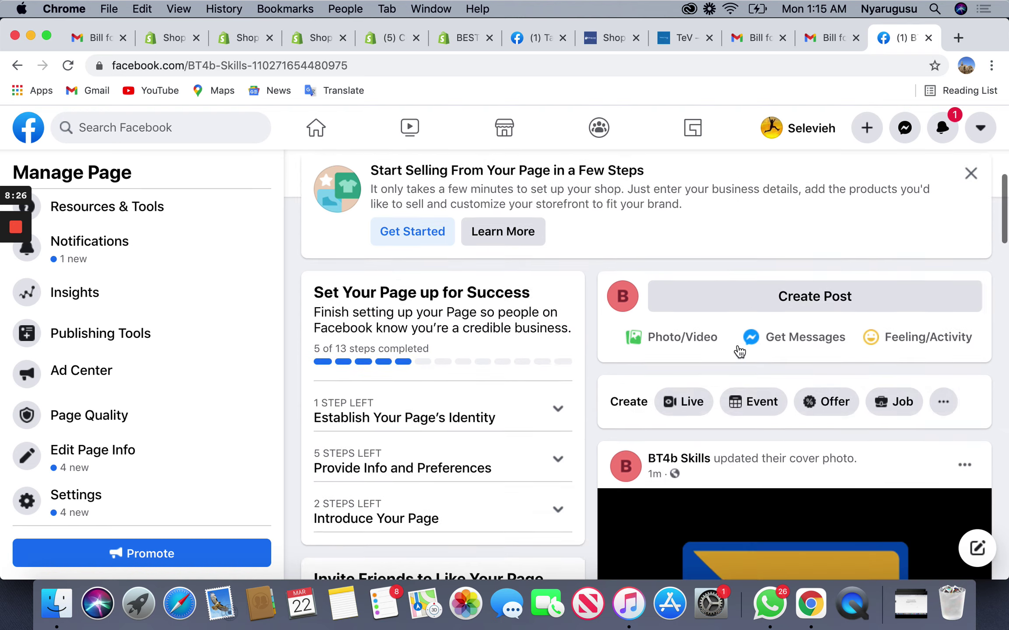
{"action": "scroll", "coordinate": [737, 345], "scroll_direction": "up", "scroll_amount": 5}
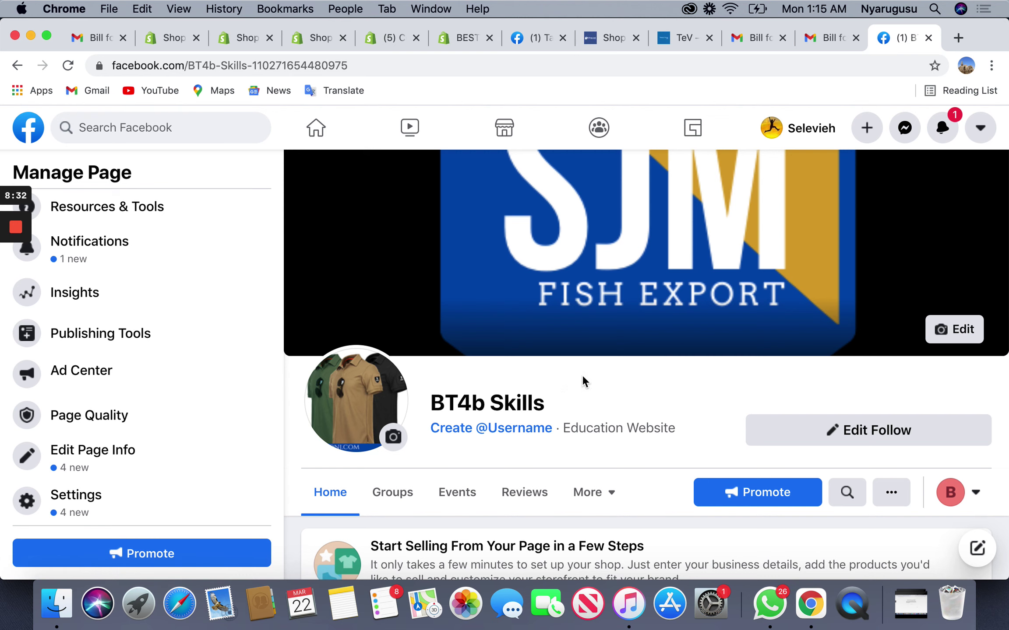
{"action": "scroll", "coordinate": [854, 427], "scroll_direction": "down", "scroll_amount": 3}
{"action": "left_click", "coordinate": [902, 386]}
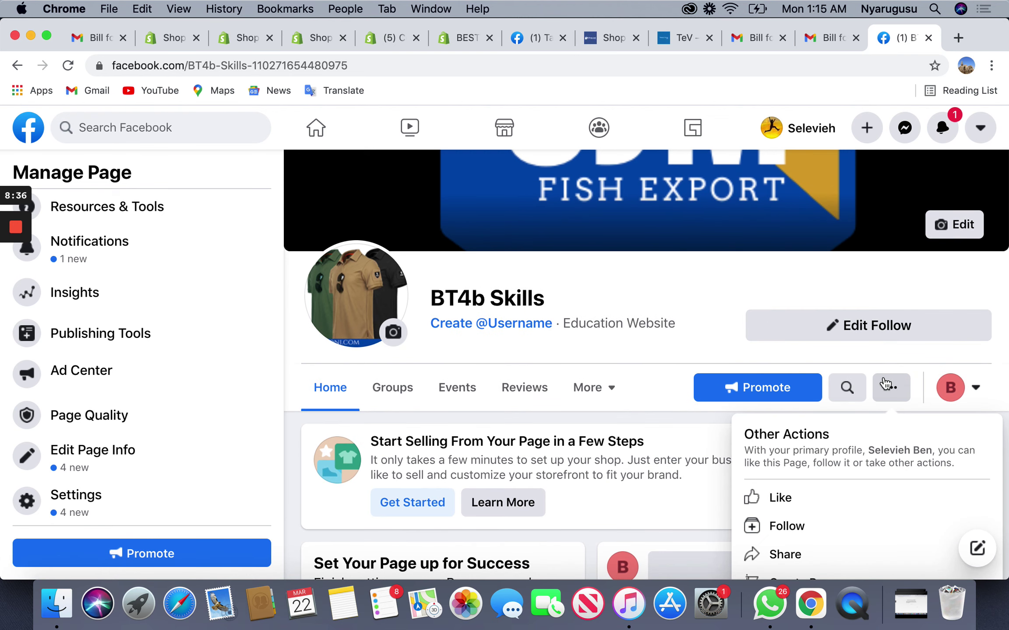
{"action": "scroll", "coordinate": [884, 384], "scroll_direction": "down", "scroll_amount": 2}
{"action": "scroll", "coordinate": [884, 384], "scroll_direction": "up", "scroll_amount": 1}
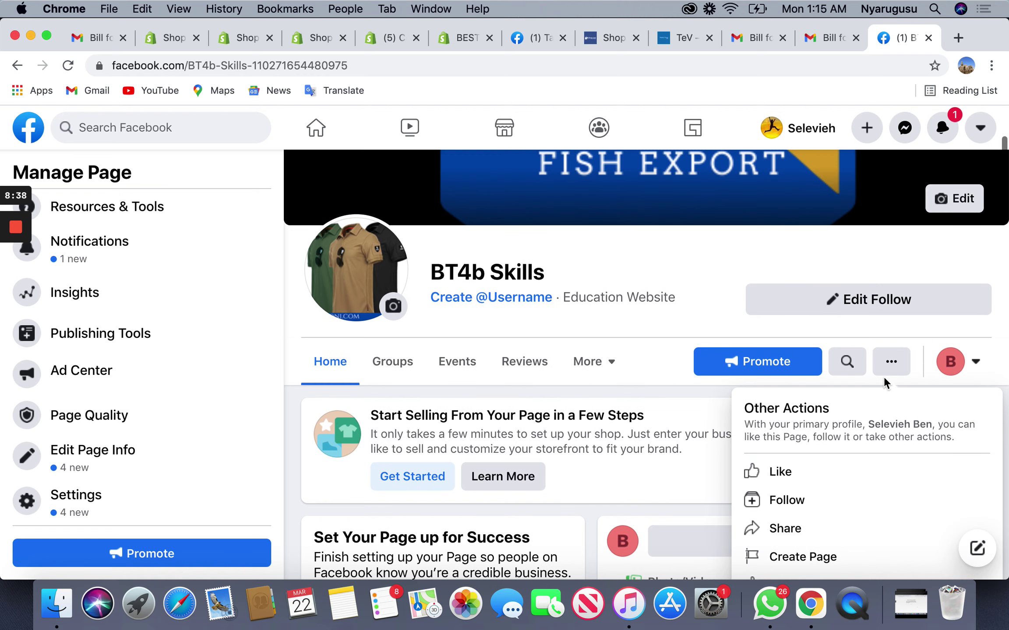
Test the BT4b Skills page's Follow button and dismiss the resulting message
{"action": "left_click", "coordinate": [867, 293]}
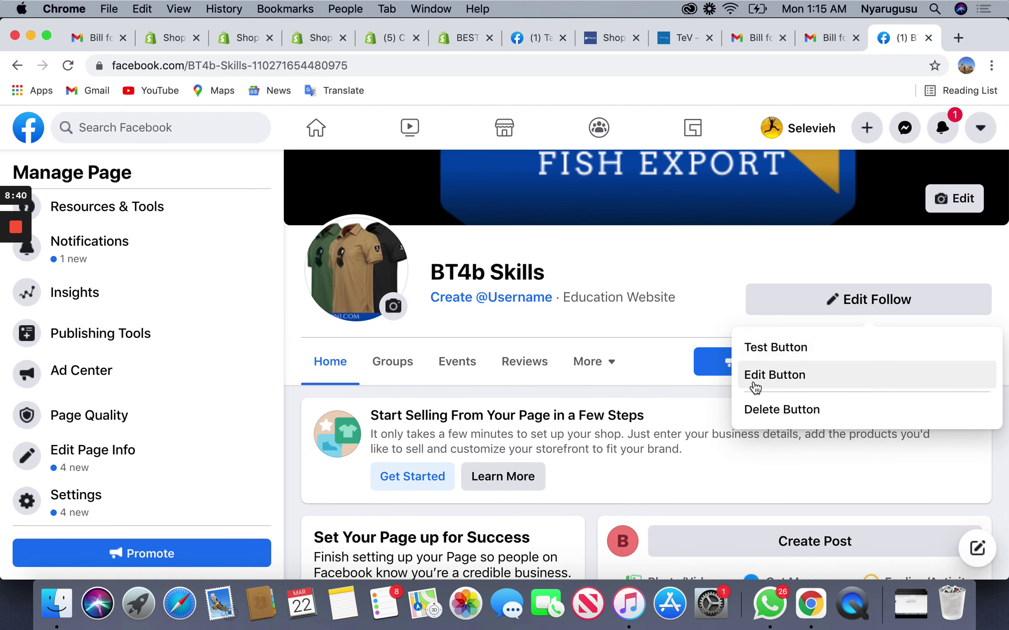
{"action": "left_click", "coordinate": [774, 348]}
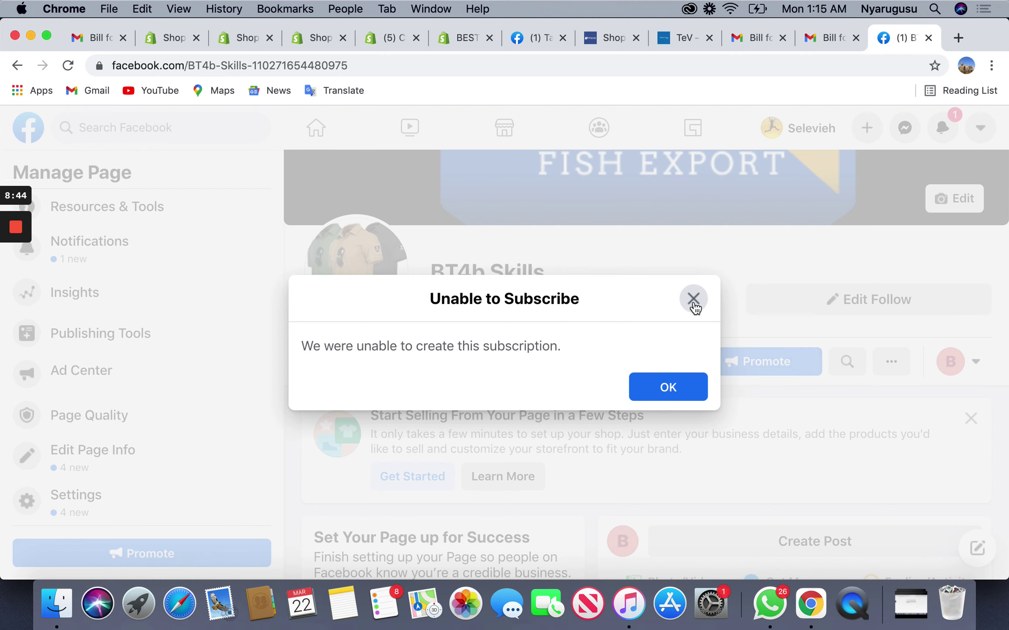
{"action": "left_click", "coordinate": [663, 386]}
Look over the BT4b Skills page and open the settings for editing its tabs
{"action": "scroll", "coordinate": [676, 349], "scroll_direction": "down", "scroll_amount": 6}
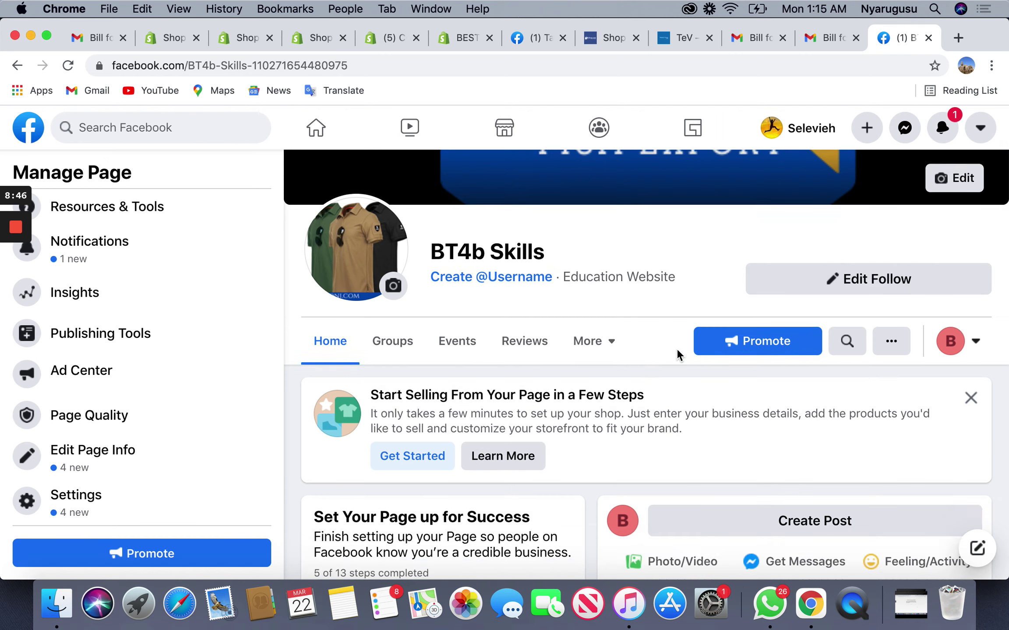
{"action": "scroll", "coordinate": [612, 316], "scroll_direction": "down", "scroll_amount": 3}
{"action": "scroll", "coordinate": [465, 322], "scroll_direction": "up", "scroll_amount": 10}
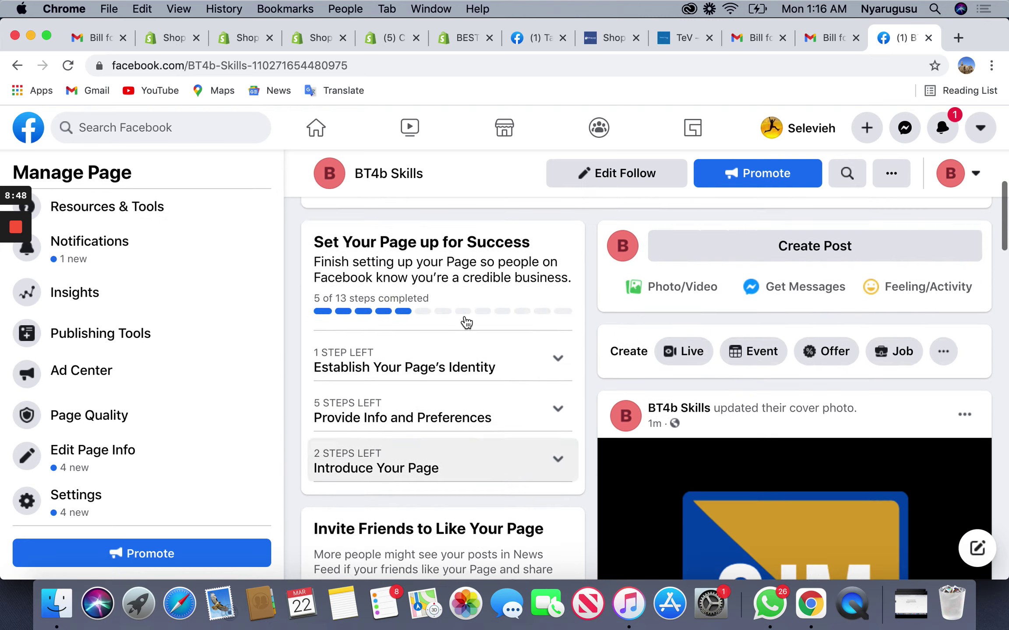
{"action": "scroll", "coordinate": [464, 315], "scroll_direction": "up", "scroll_amount": 3}
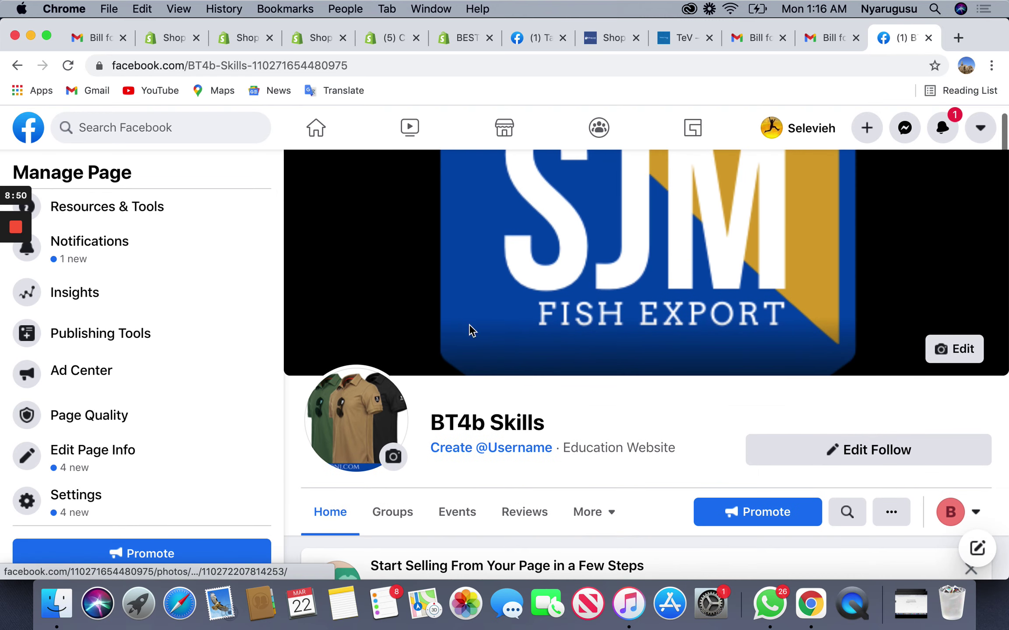
{"action": "scroll", "coordinate": [549, 533], "scroll_direction": "down", "scroll_amount": 2}
{"action": "left_click", "coordinate": [608, 420]}
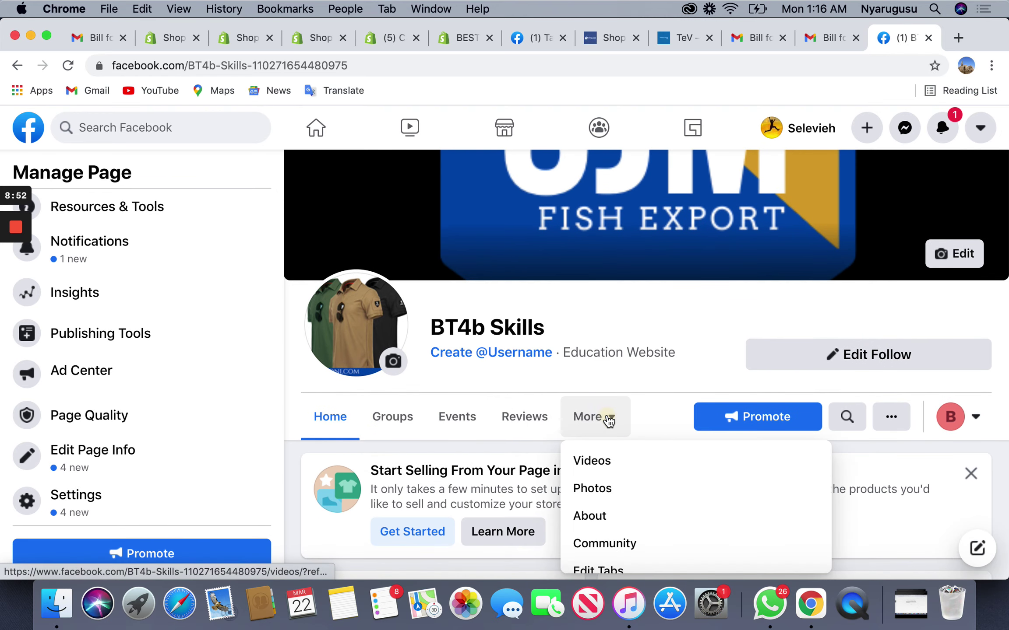
{"action": "scroll", "coordinate": [655, 420], "scroll_direction": "down", "scroll_amount": 3}
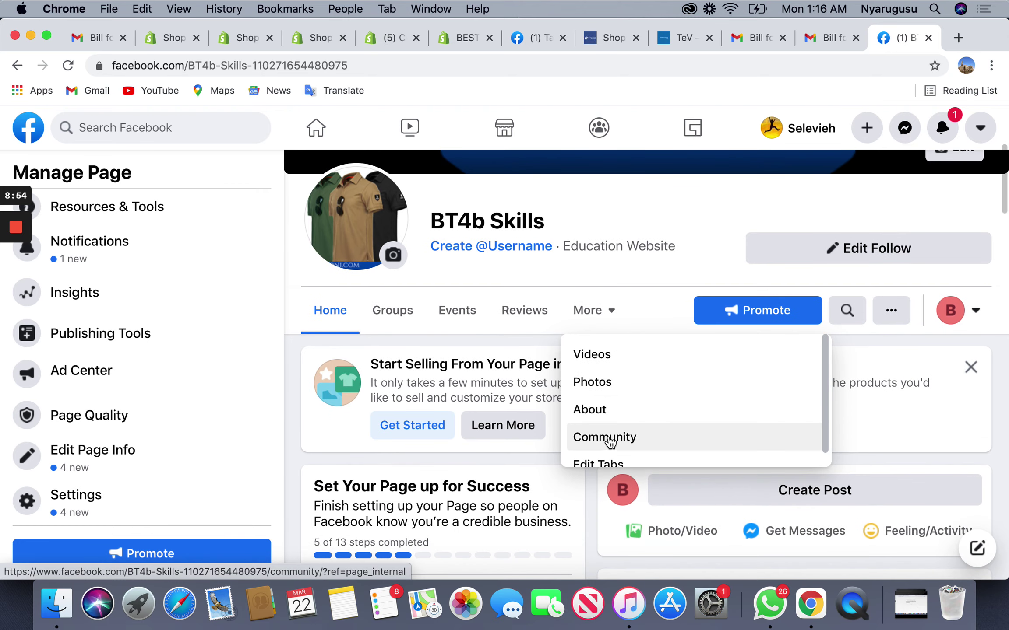
{"action": "left_click", "coordinate": [583, 447]}
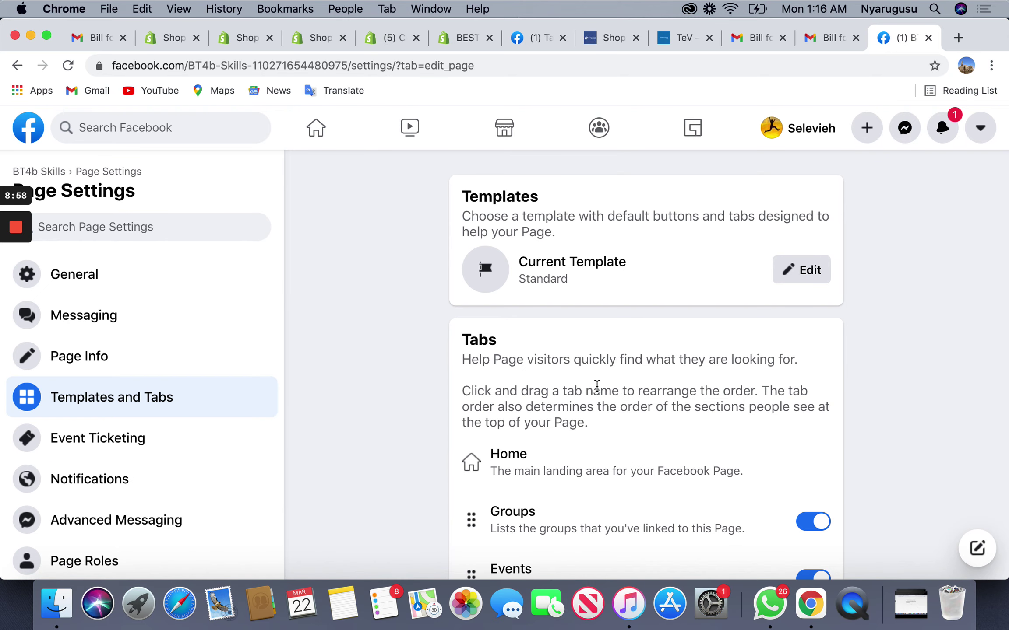
Review the list of page tabs and move the Shop tab between Photos and About
{"action": "scroll", "coordinate": [611, 301], "scroll_direction": "down", "scroll_amount": 7}
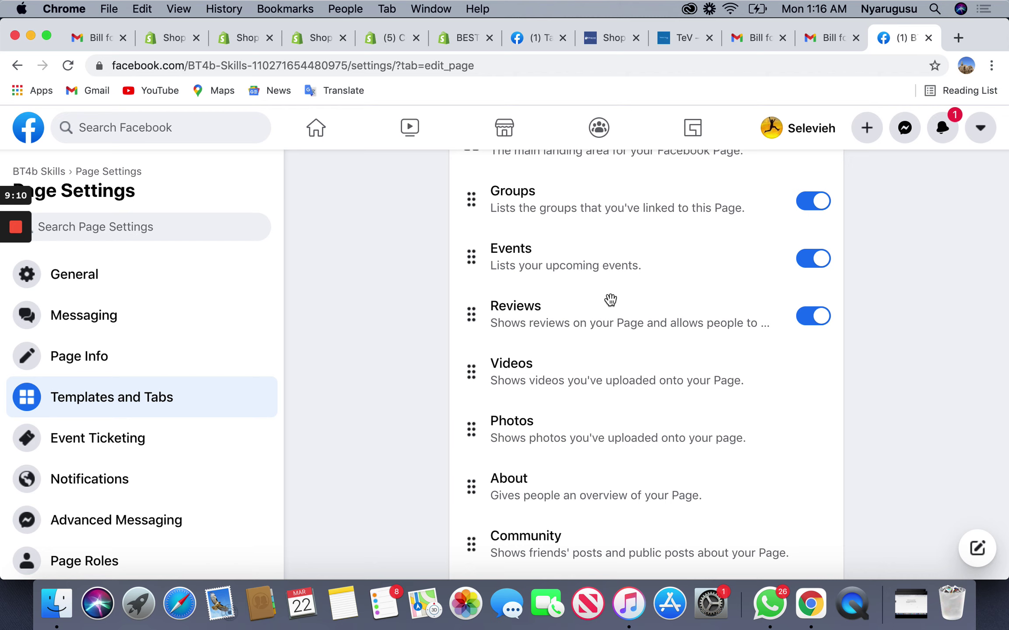
{"action": "scroll", "coordinate": [610, 299], "scroll_direction": "up", "scroll_amount": 5}
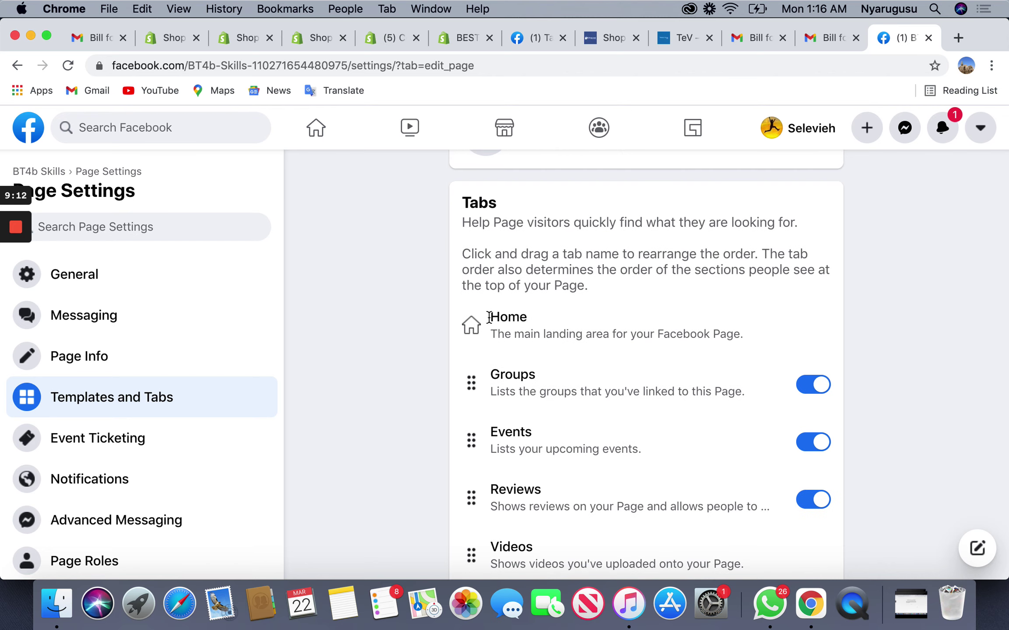
{"action": "scroll", "coordinate": [494, 392], "scroll_direction": "down", "scroll_amount": 4}
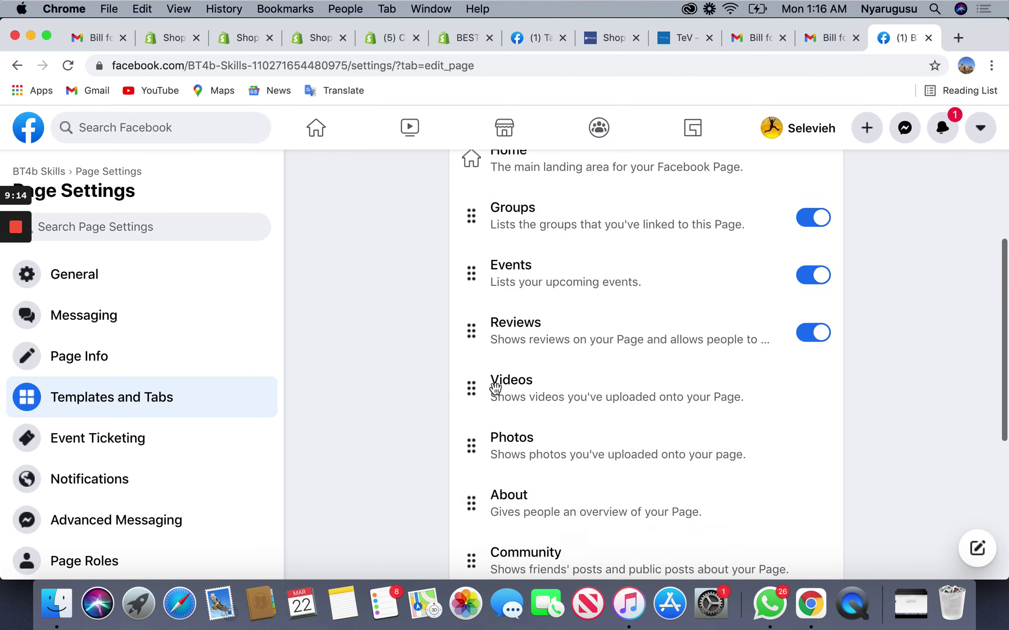
{"action": "scroll", "coordinate": [495, 388], "scroll_direction": "down", "scroll_amount": 3}
{"action": "scroll", "coordinate": [488, 524], "scroll_direction": "down", "scroll_amount": 2}
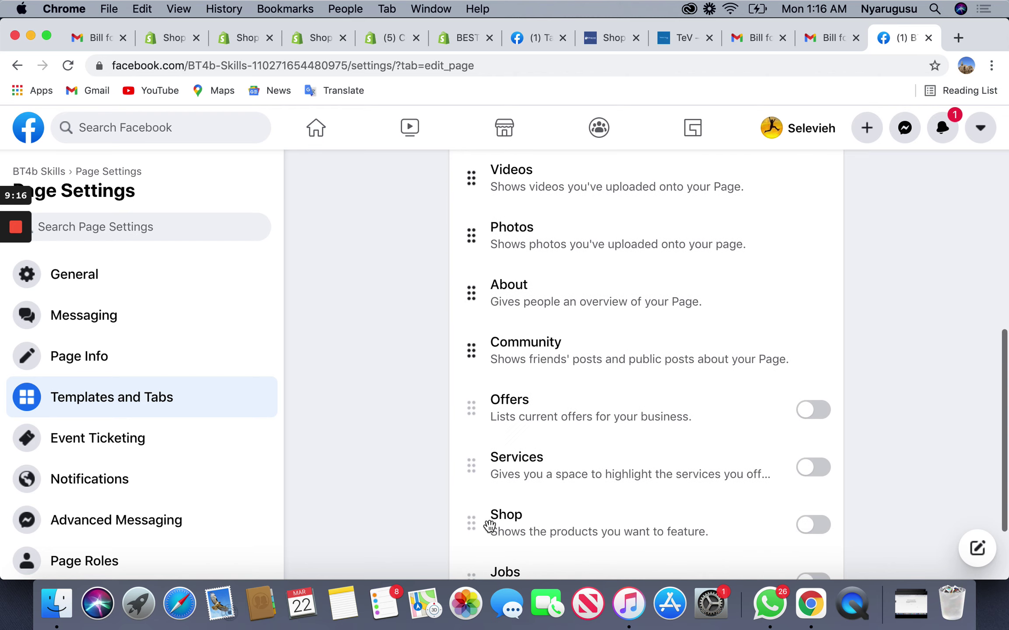
{"action": "scroll", "coordinate": [490, 525], "scroll_direction": "down", "scroll_amount": 1}
{"action": "left_click", "coordinate": [476, 513]}
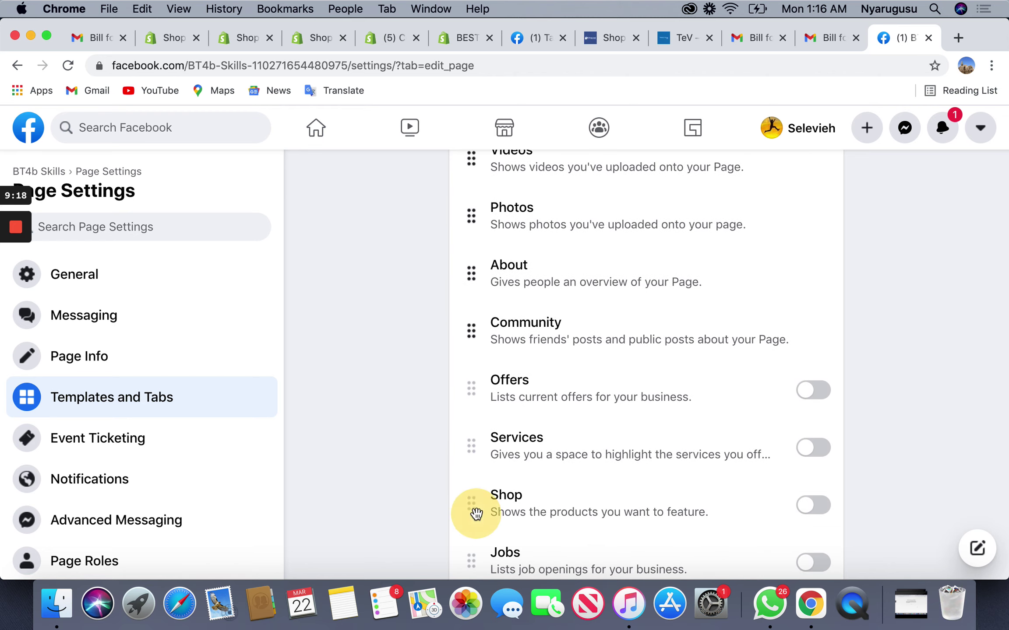
{"action": "left_click_drag", "start_coordinate": [476, 514], "coordinate": [491, 286]}
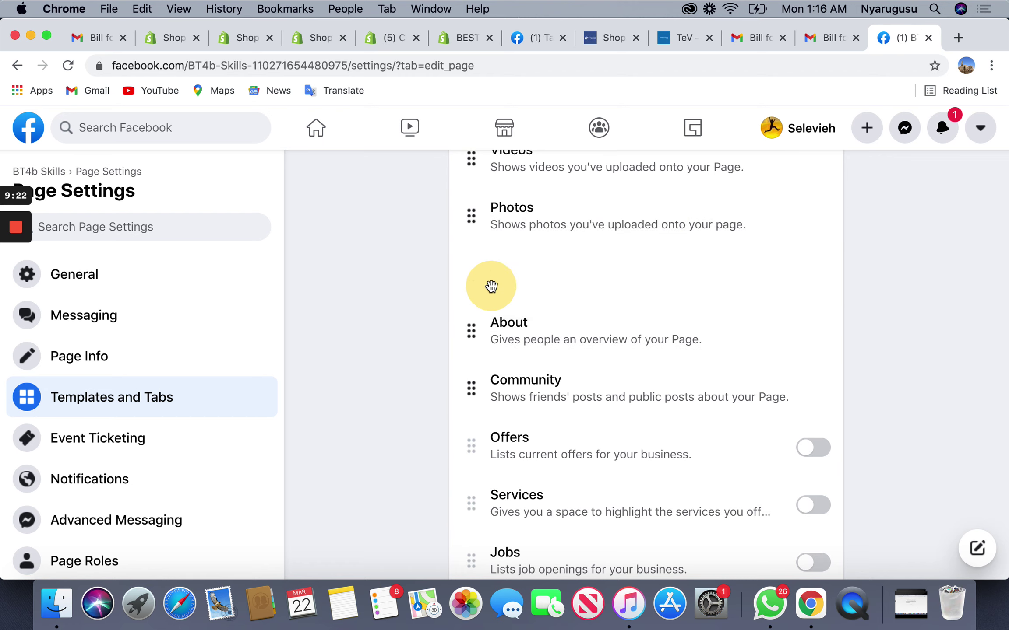
Move the About tab up the list so it sits directly below Home
{"action": "scroll", "coordinate": [558, 308], "scroll_direction": "up", "scroll_amount": 3}
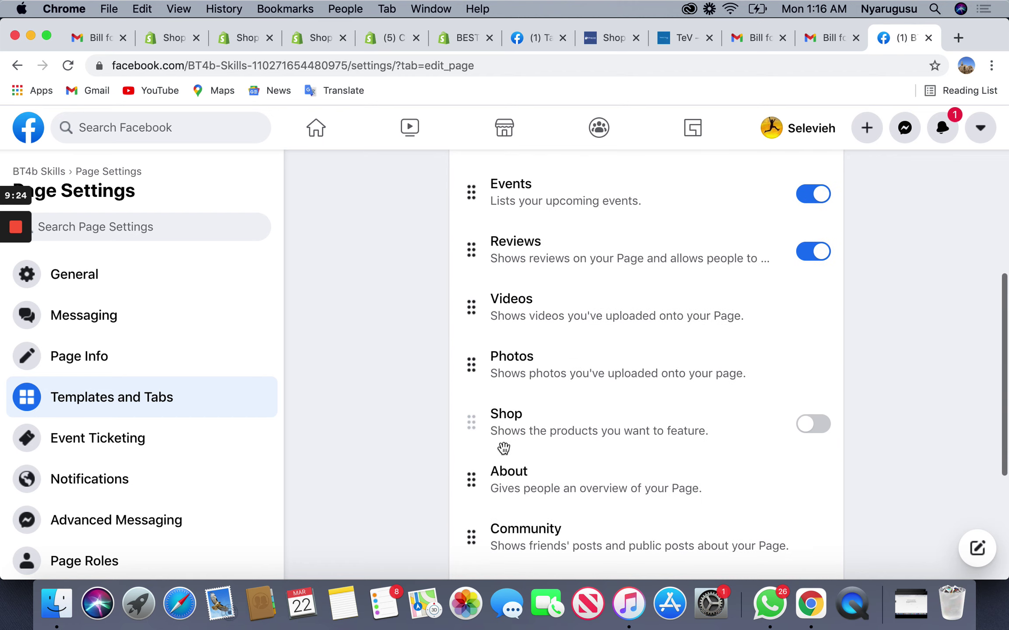
{"action": "left_click_drag", "start_coordinate": [471, 479], "coordinate": [481, 232]}
{"action": "scroll", "coordinate": [504, 258], "scroll_direction": "up", "scroll_amount": 4}
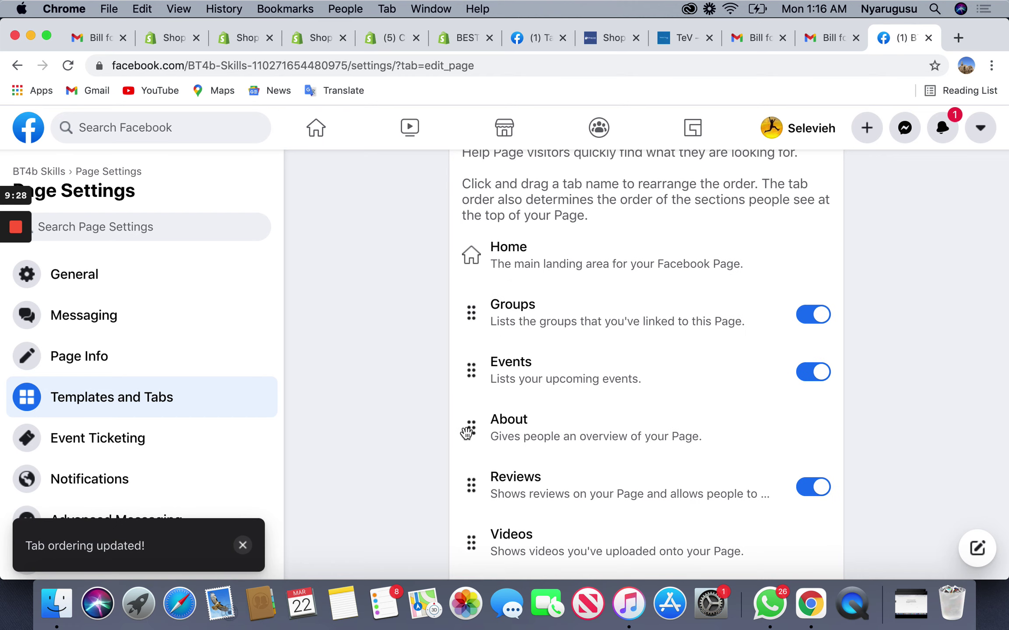
{"action": "left_click_drag", "start_coordinate": [467, 433], "coordinate": [471, 281]}
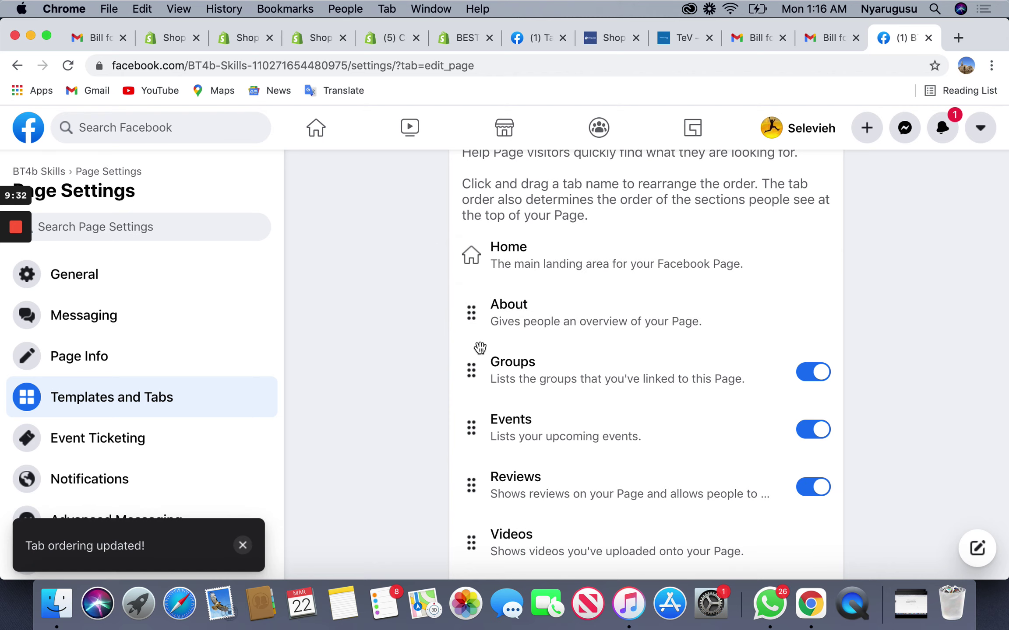
Move the Shop tab directly below About and turn it on
{"action": "scroll", "coordinate": [496, 403], "scroll_direction": "down", "scroll_amount": 3}
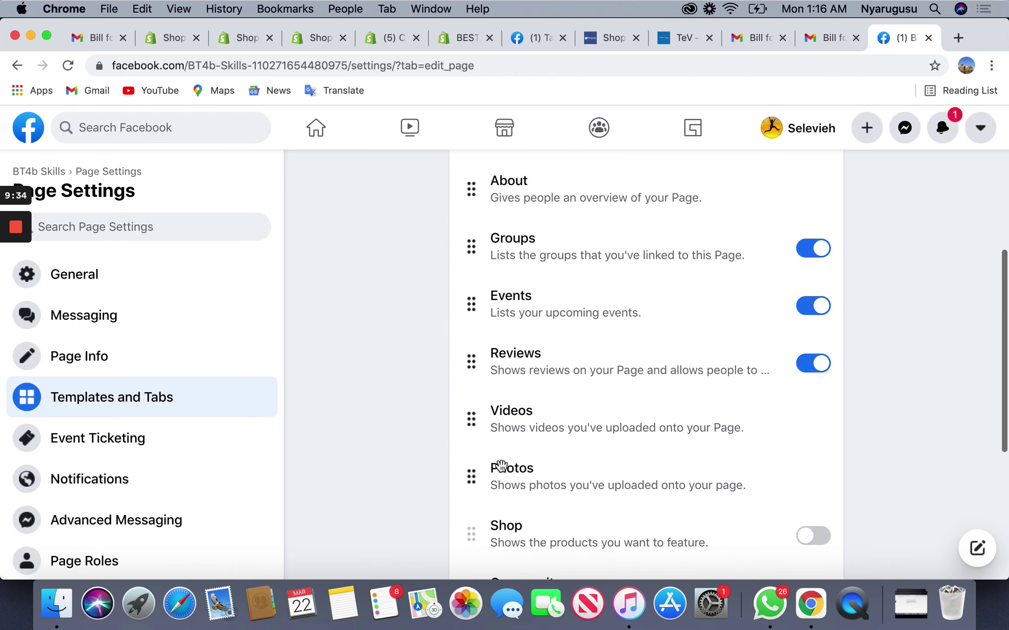
{"action": "left_click_drag", "start_coordinate": [478, 534], "coordinate": [490, 245]}
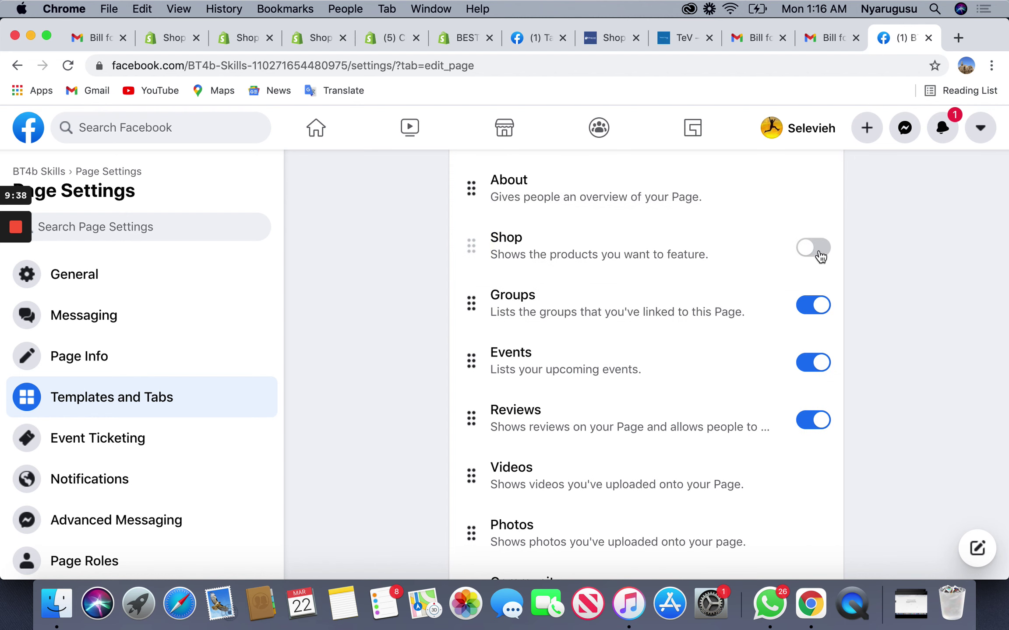
{"action": "left_click", "coordinate": [813, 248]}
{"action": "scroll", "coordinate": [594, 249], "scroll_direction": "up", "scroll_amount": 2}
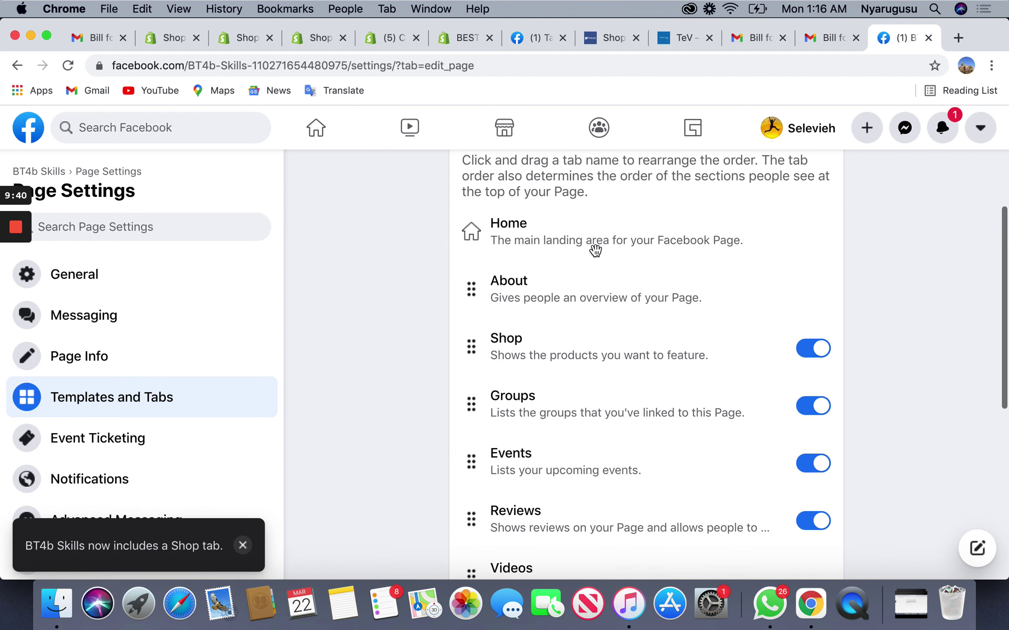
Move the Photos tab up so it sits between Shop and Groups
{"action": "scroll", "coordinate": [521, 348], "scroll_direction": "down", "scroll_amount": 4}
{"action": "scroll", "coordinate": [521, 359], "scroll_direction": "down", "scroll_amount": 1}
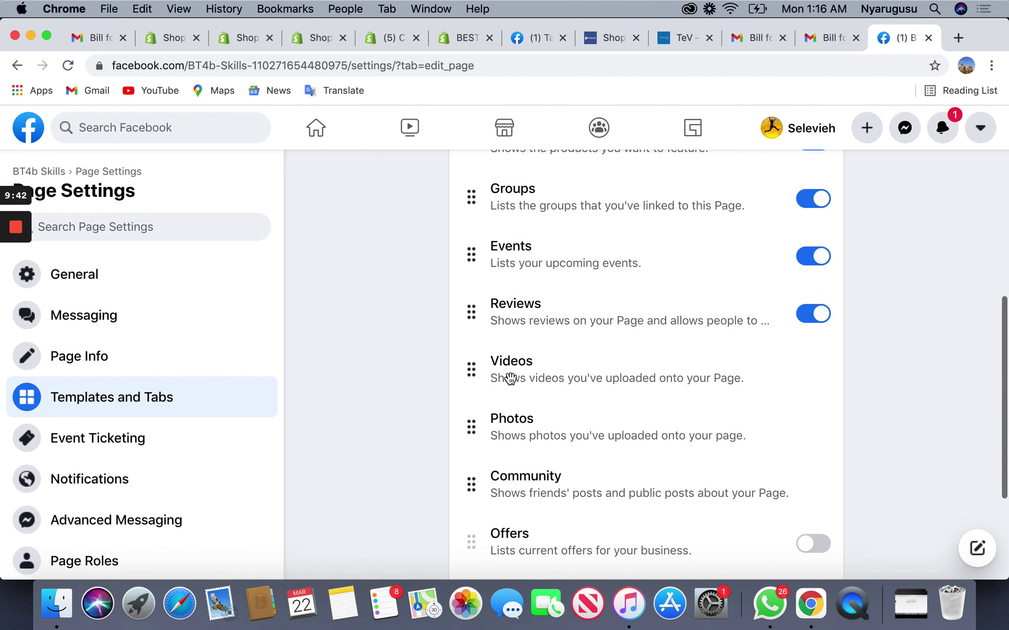
{"action": "left_click_drag", "start_coordinate": [471, 426], "coordinate": [488, 198]}
Turn on the Offers tab and place it directly below Photos
{"action": "scroll", "coordinate": [503, 245], "scroll_direction": "down", "scroll_amount": 3}
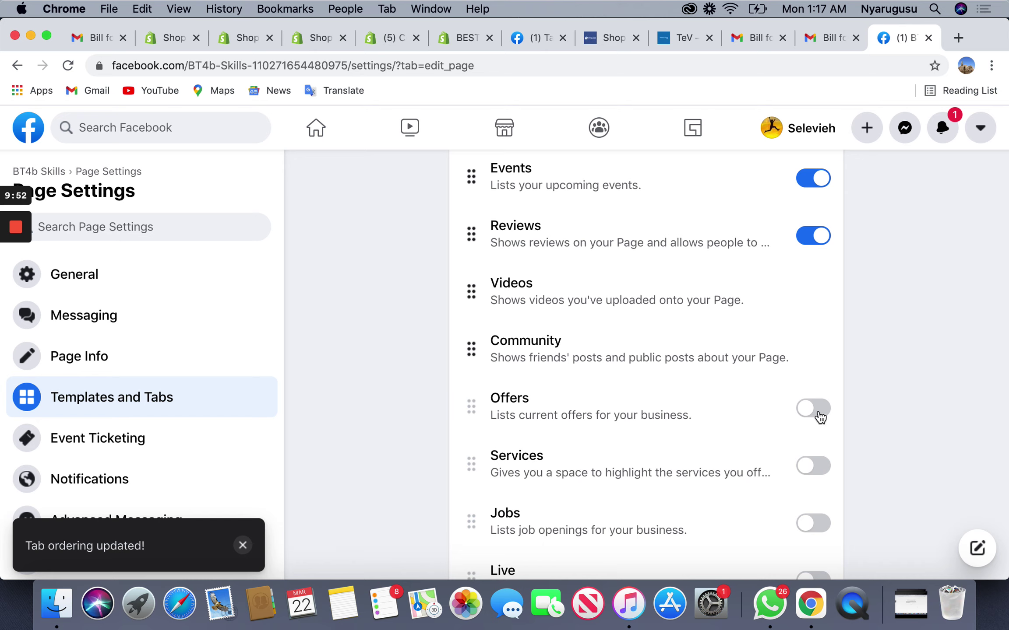
{"action": "left_click", "coordinate": [818, 415]}
{"action": "left_click_drag", "start_coordinate": [472, 409], "coordinate": [485, 192]}
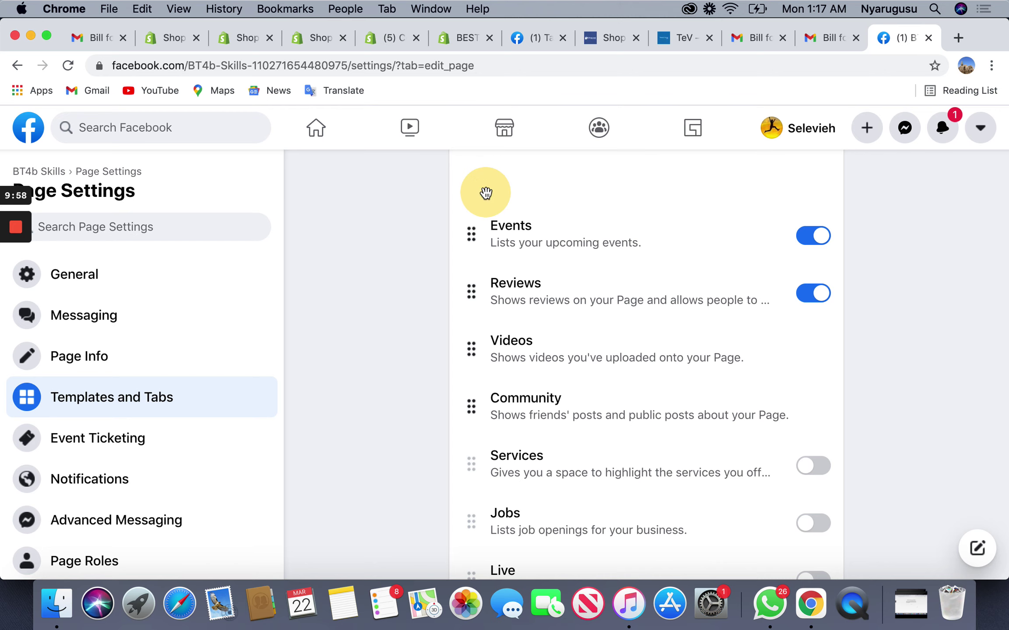
{"action": "scroll", "coordinate": [479, 225], "scroll_direction": "up", "scroll_amount": 4}
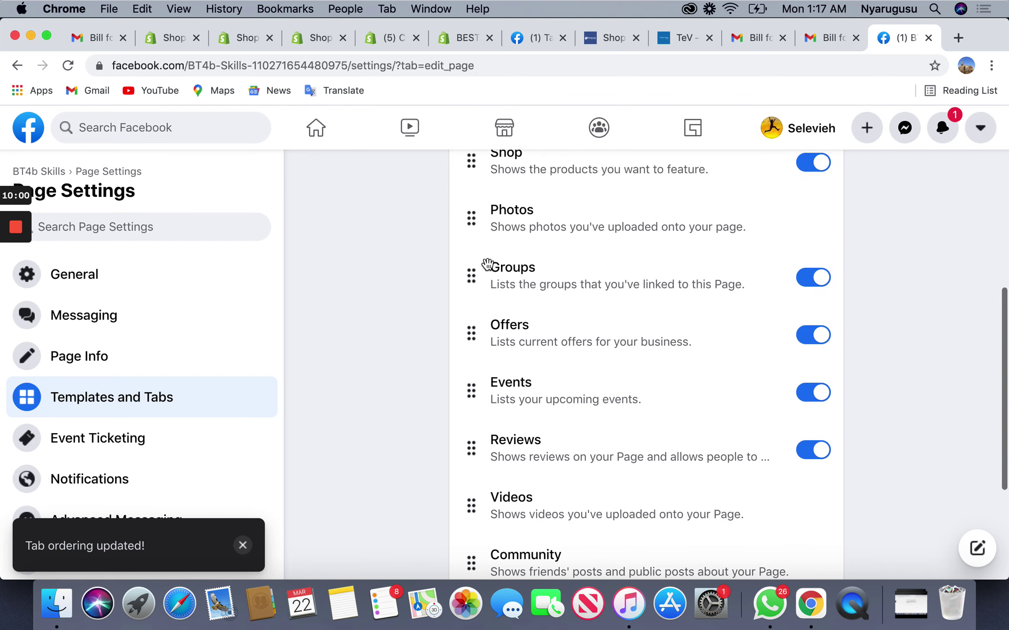
{"action": "left_click_drag", "start_coordinate": [475, 329], "coordinate": [478, 260]}
Turn on the Jobs, Services and Live tabs for the page
{"action": "scroll", "coordinate": [552, 383], "scroll_direction": "down", "scroll_amount": 4}
{"action": "scroll", "coordinate": [553, 383], "scroll_direction": "down", "scroll_amount": 2}
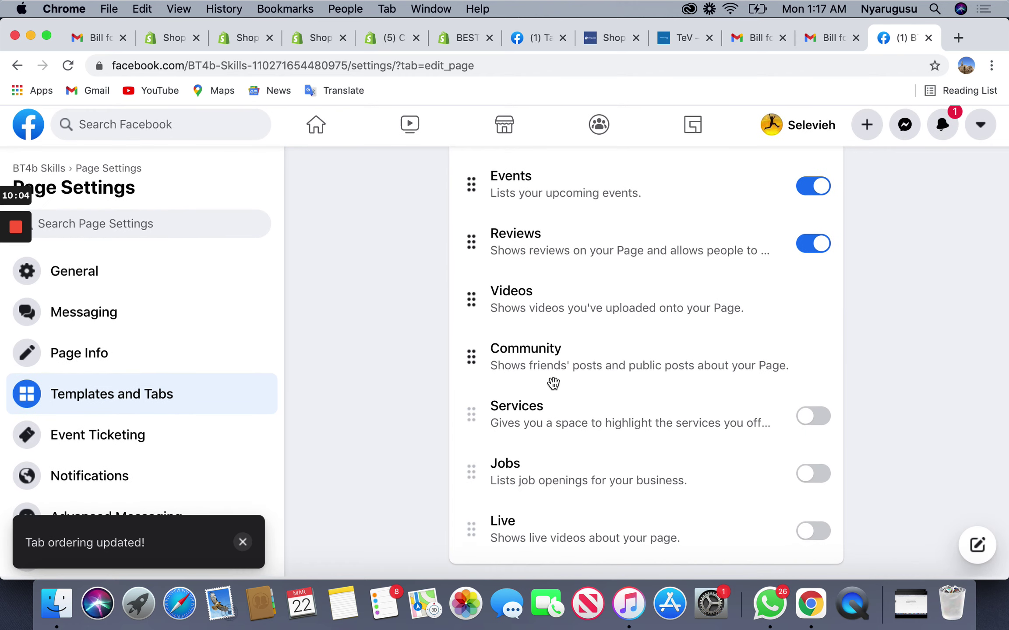
{"action": "left_click", "coordinate": [811, 478]}
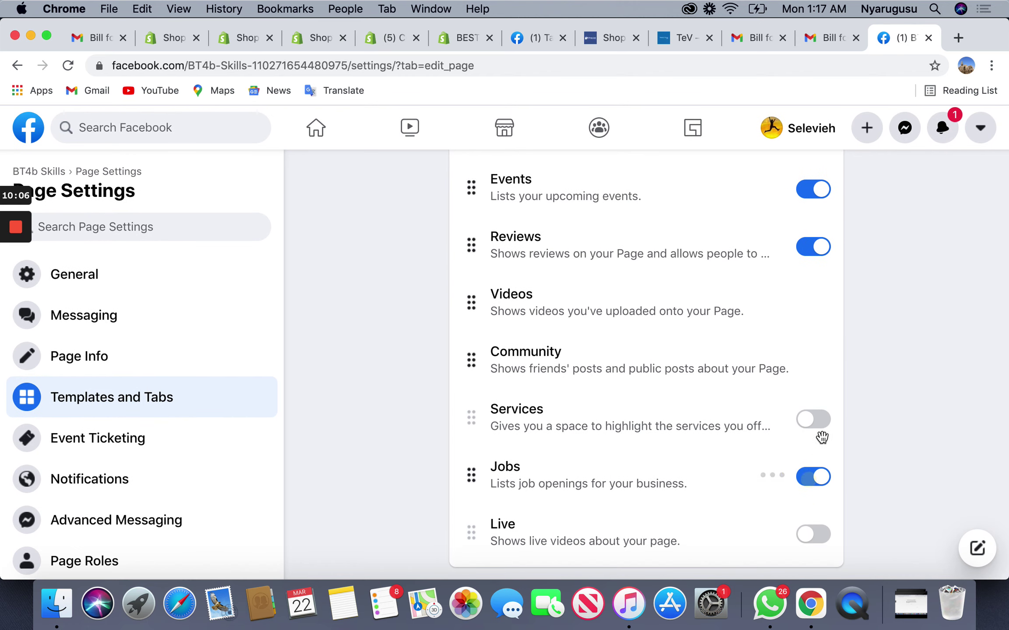
{"action": "left_click", "coordinate": [815, 420]}
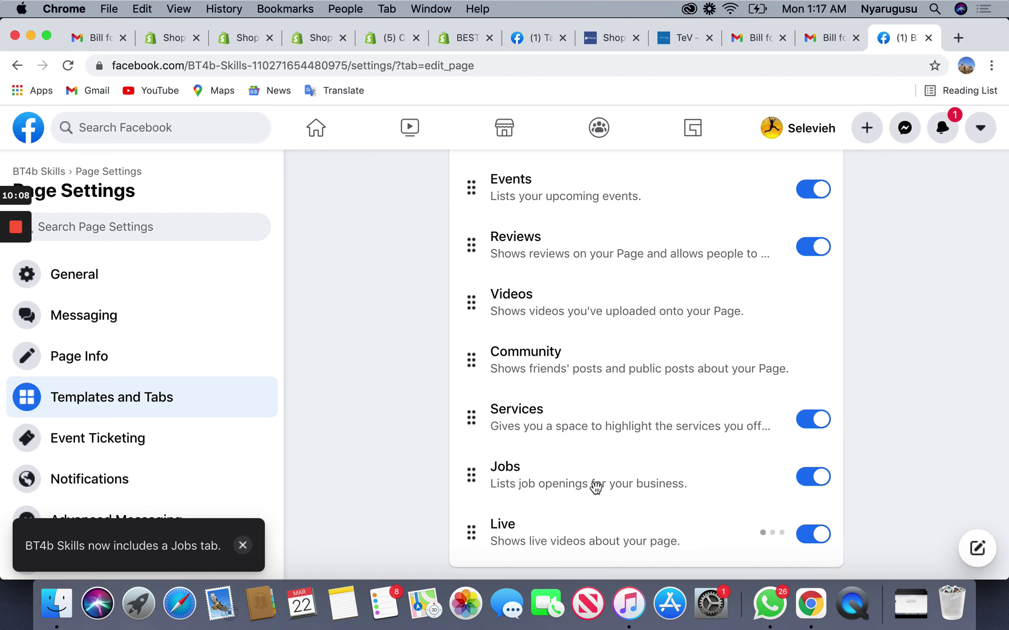
Move the Videos and Reviews tabs up, in that order, between Offers and Groups
{"action": "scroll", "coordinate": [487, 350], "scroll_direction": "up", "scroll_amount": 5}
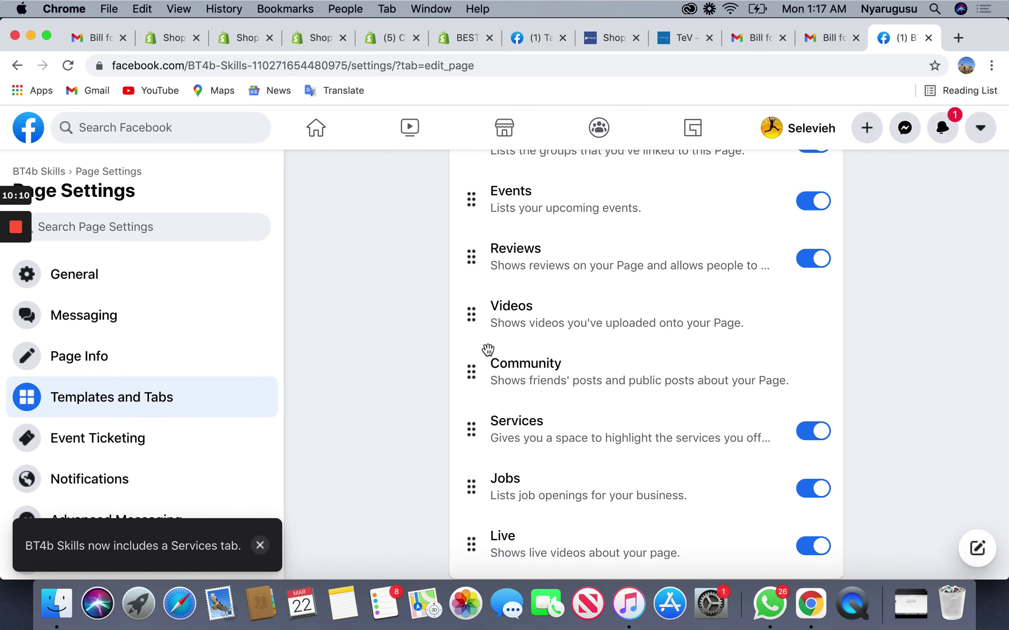
{"action": "scroll", "coordinate": [487, 349], "scroll_direction": "up", "scroll_amount": 1}
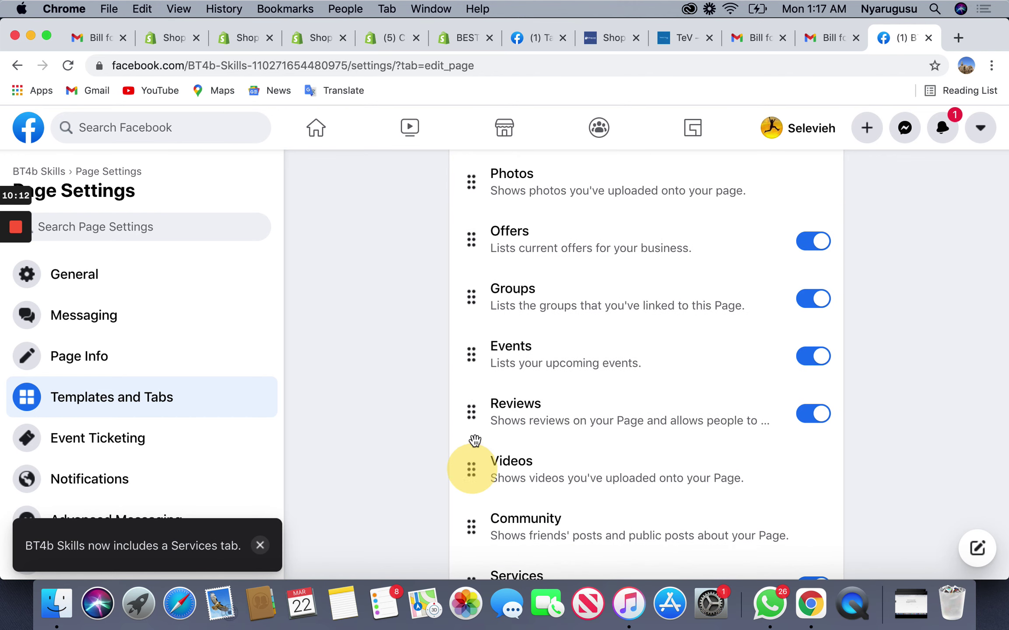
{"action": "left_click_drag", "start_coordinate": [471, 467], "coordinate": [479, 307]}
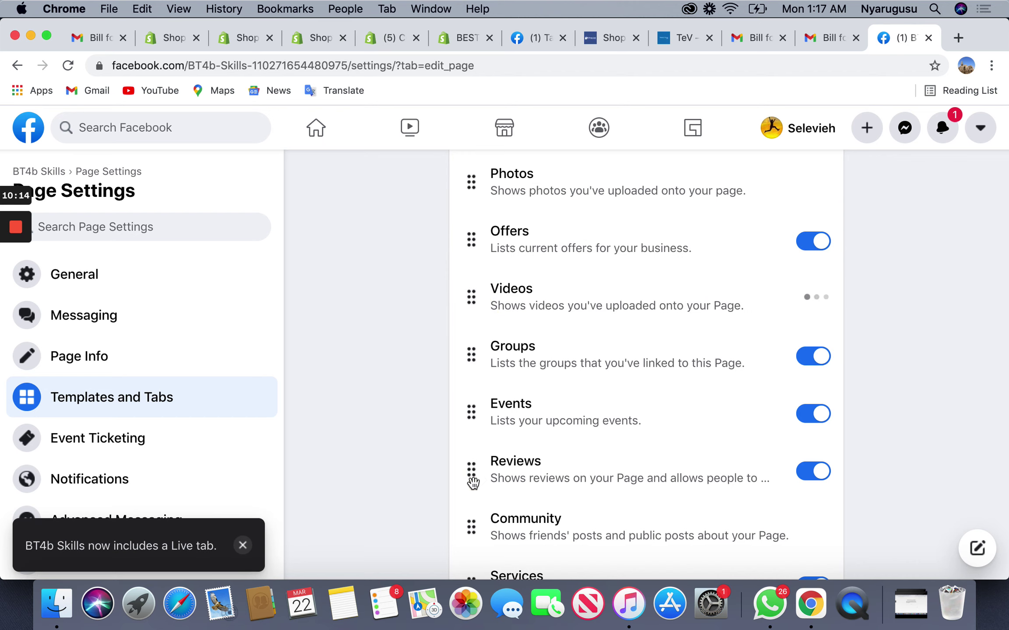
{"action": "left_click_drag", "start_coordinate": [473, 482], "coordinate": [480, 353]}
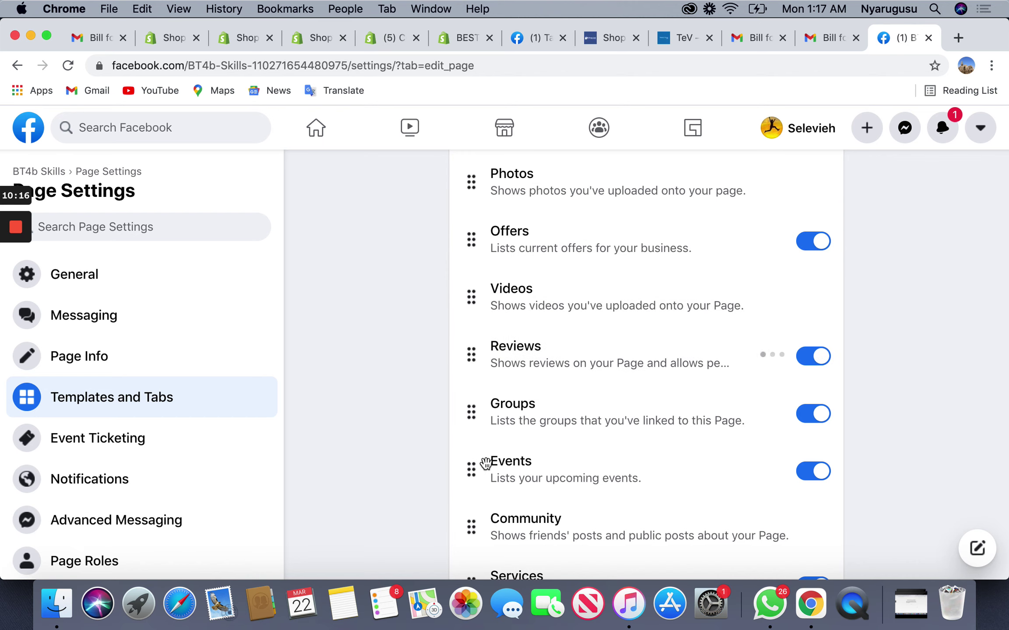
Move the Jobs, Services and Live tabs up, in that order, between Reviews and Groups
{"action": "scroll", "coordinate": [485, 463], "scroll_direction": "down", "scroll_amount": 5}
{"action": "left_click_drag", "start_coordinate": [468, 460], "coordinate": [487, 240]}
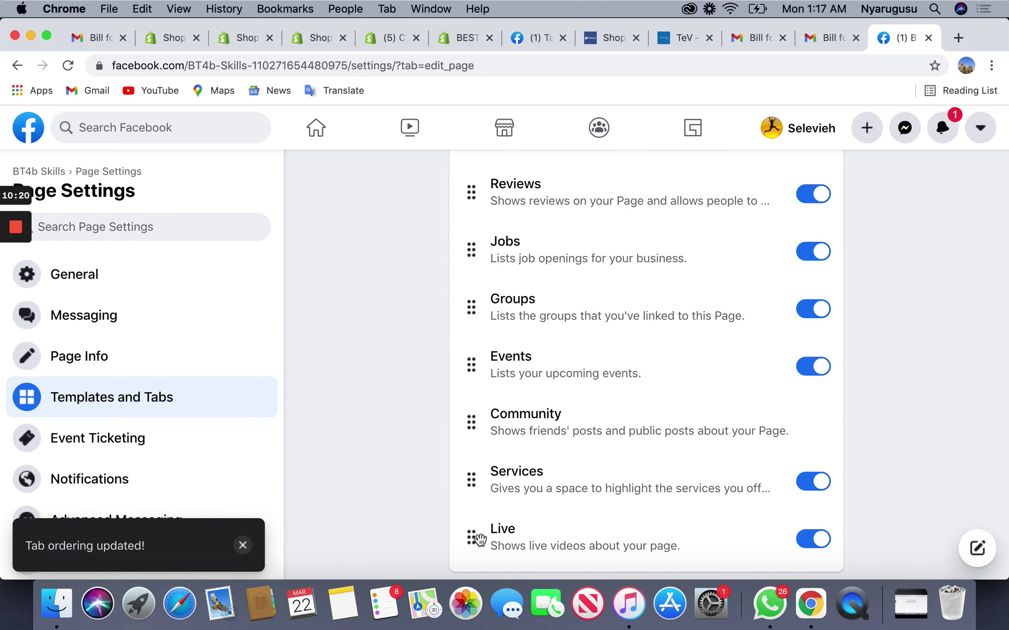
{"action": "left_click_drag", "start_coordinate": [481, 483], "coordinate": [477, 330]}
{"action": "left_click_drag", "start_coordinate": [477, 389], "coordinate": [474, 362]}
Check the complete tab order and return to the BT4b Skills page to examine its rearranged tabs
{"action": "scroll", "coordinate": [650, 262], "scroll_direction": "up", "scroll_amount": 10}
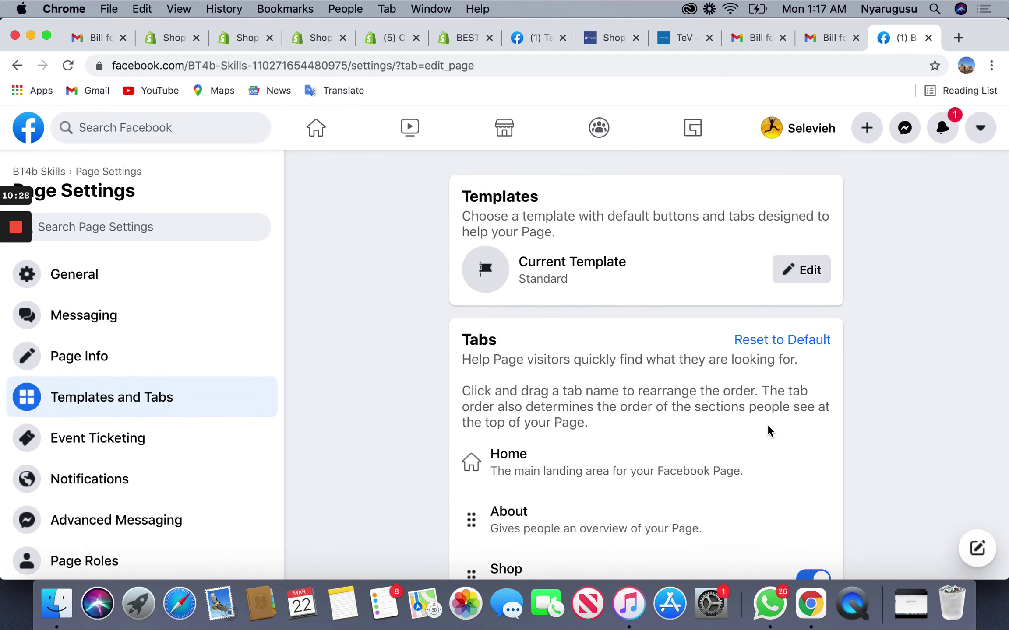
{"action": "scroll", "coordinate": [737, 318], "scroll_direction": "down", "scroll_amount": 10}
{"action": "scroll", "coordinate": [735, 313], "scroll_direction": "down", "scroll_amount": 1}
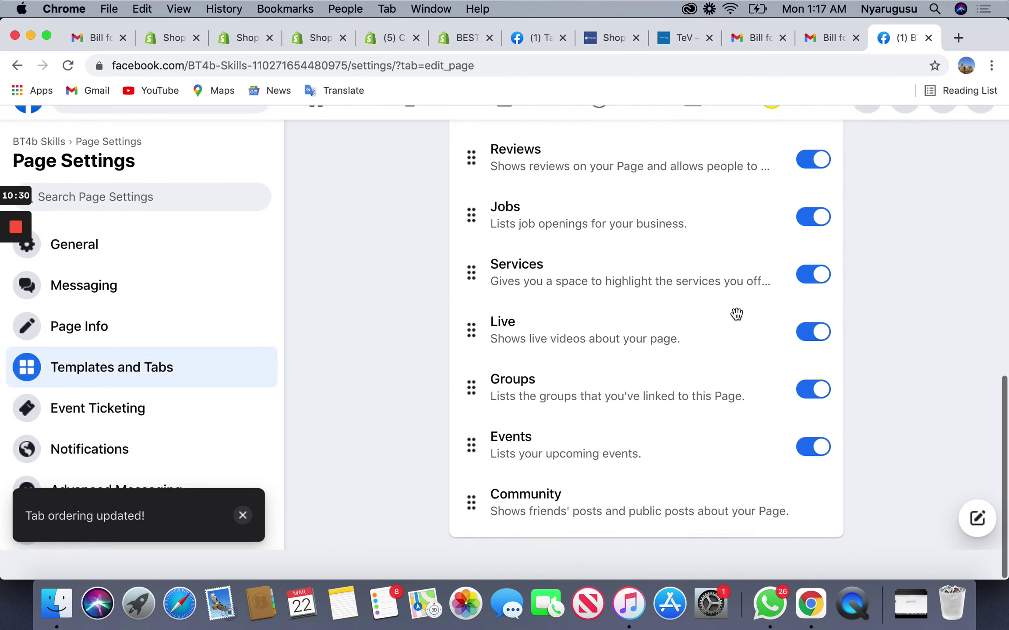
{"action": "scroll", "coordinate": [736, 316], "scroll_direction": "up", "scroll_amount": 10}
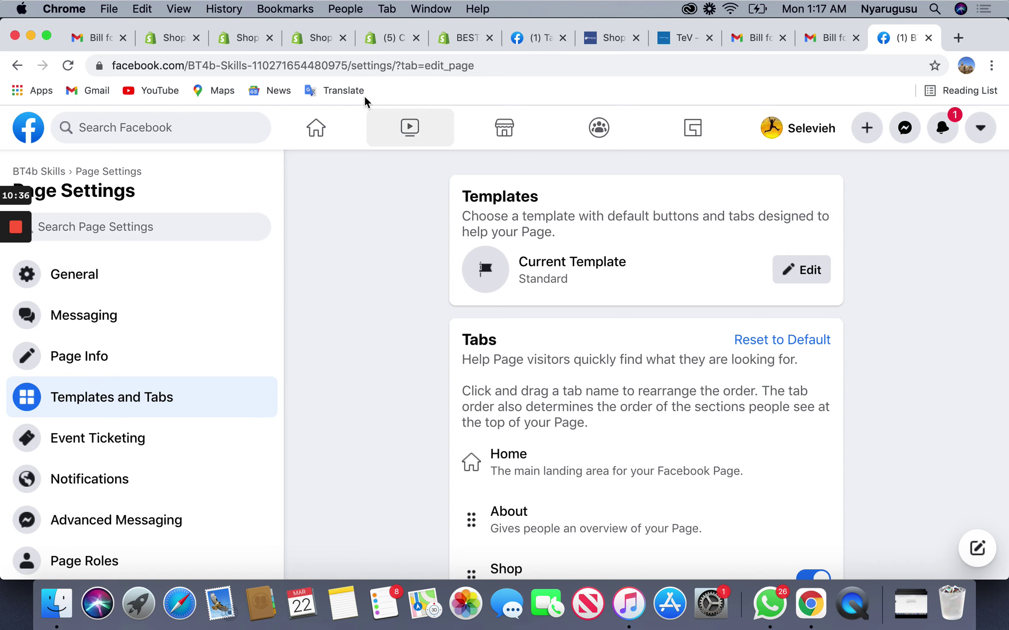
{"action": "left_click", "coordinate": [10, 66]}
{"action": "scroll", "coordinate": [435, 240], "scroll_direction": "down", "scroll_amount": 6}
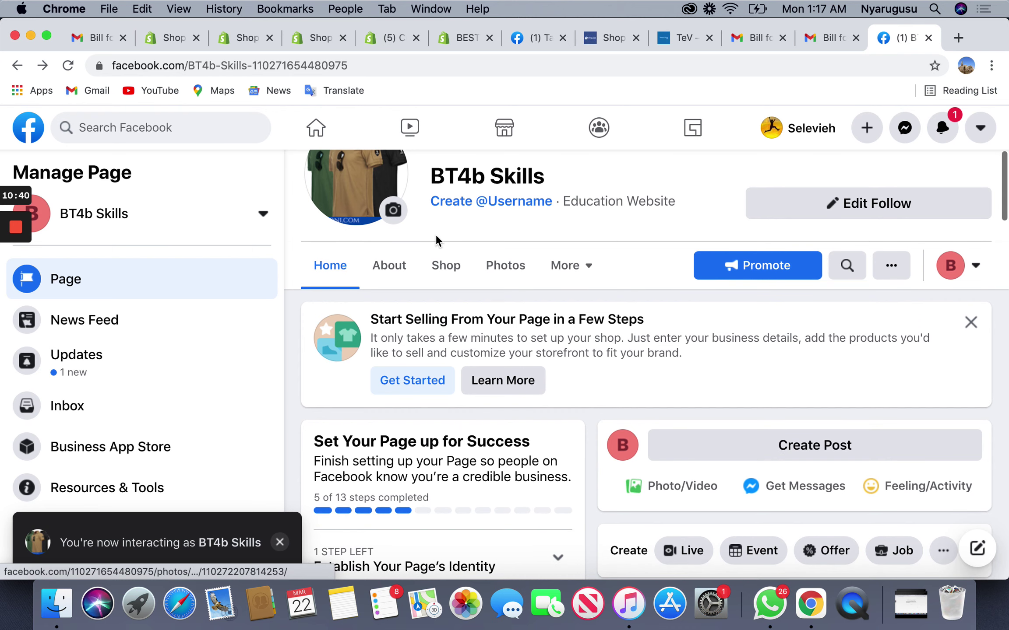